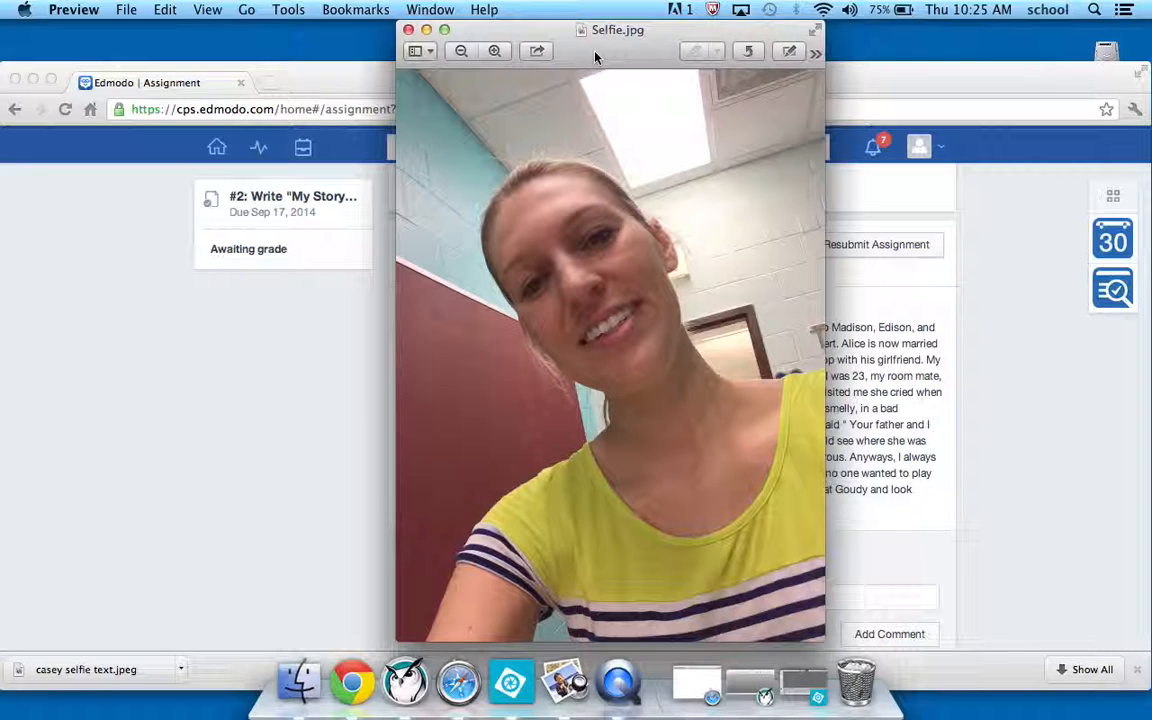
Step: Look over the selfie photo and the submitted "My story" text, minimizing both windows
{"action": "left_click", "coordinate": [426, 30]}
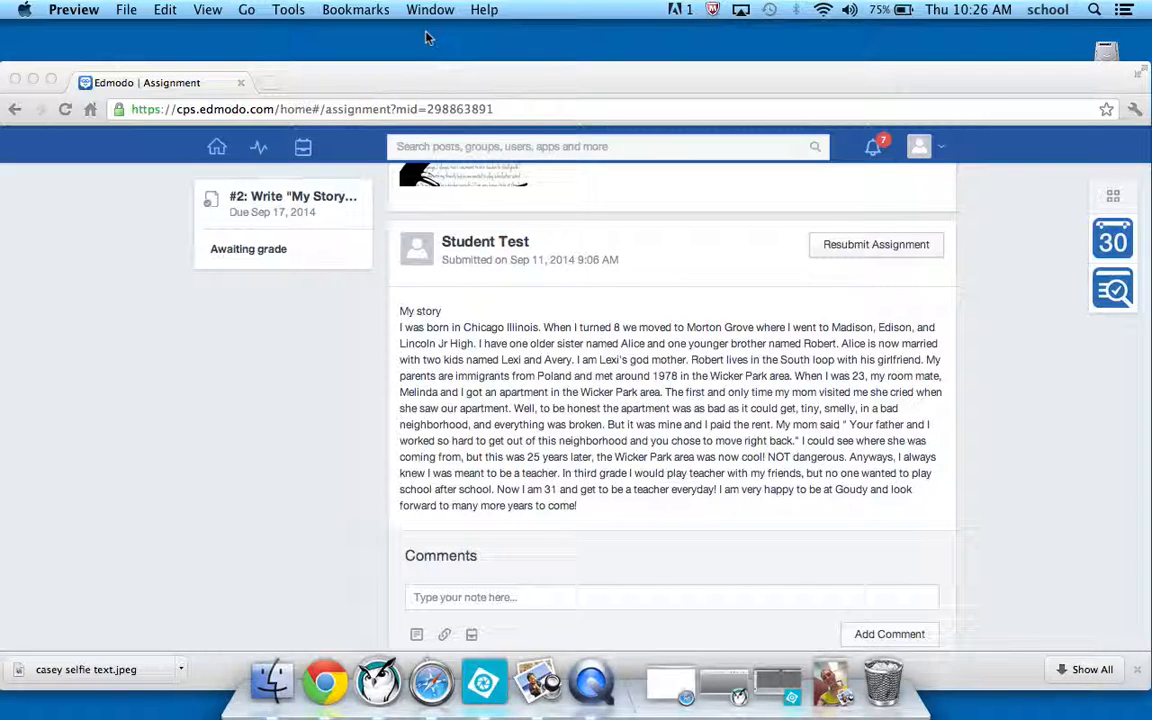
{"action": "left_click", "coordinate": [571, 510]}
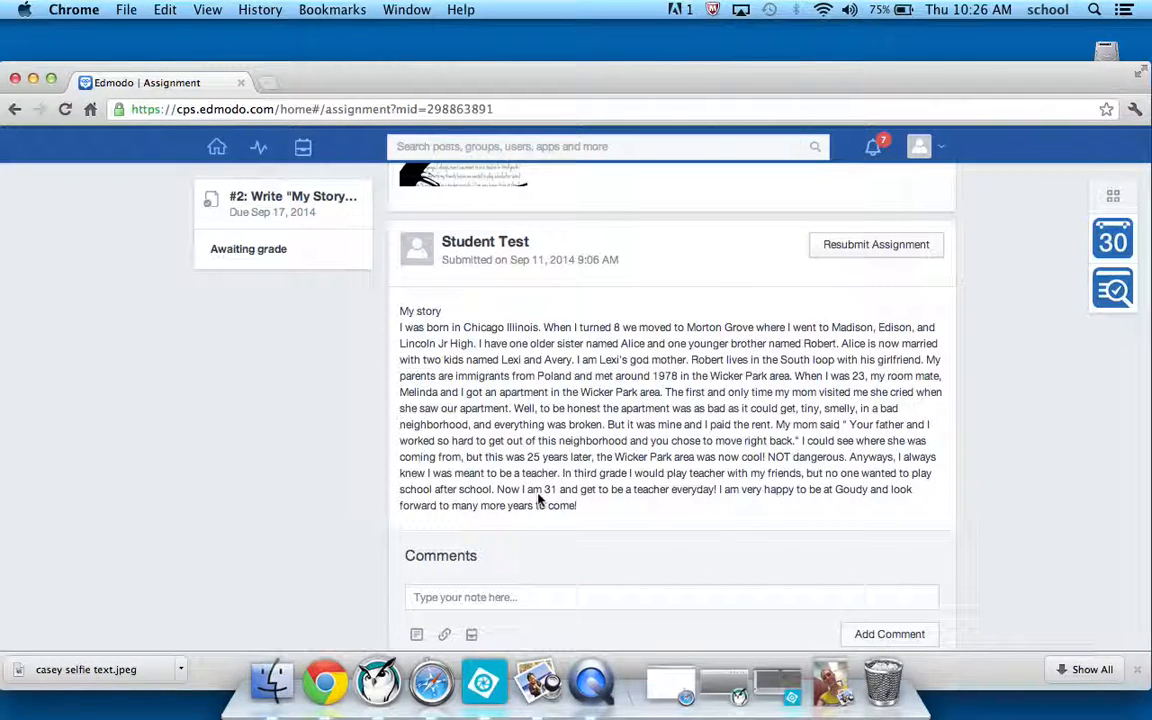
{"action": "left_click_drag", "start_coordinate": [571, 505], "coordinate": [459, 394]}
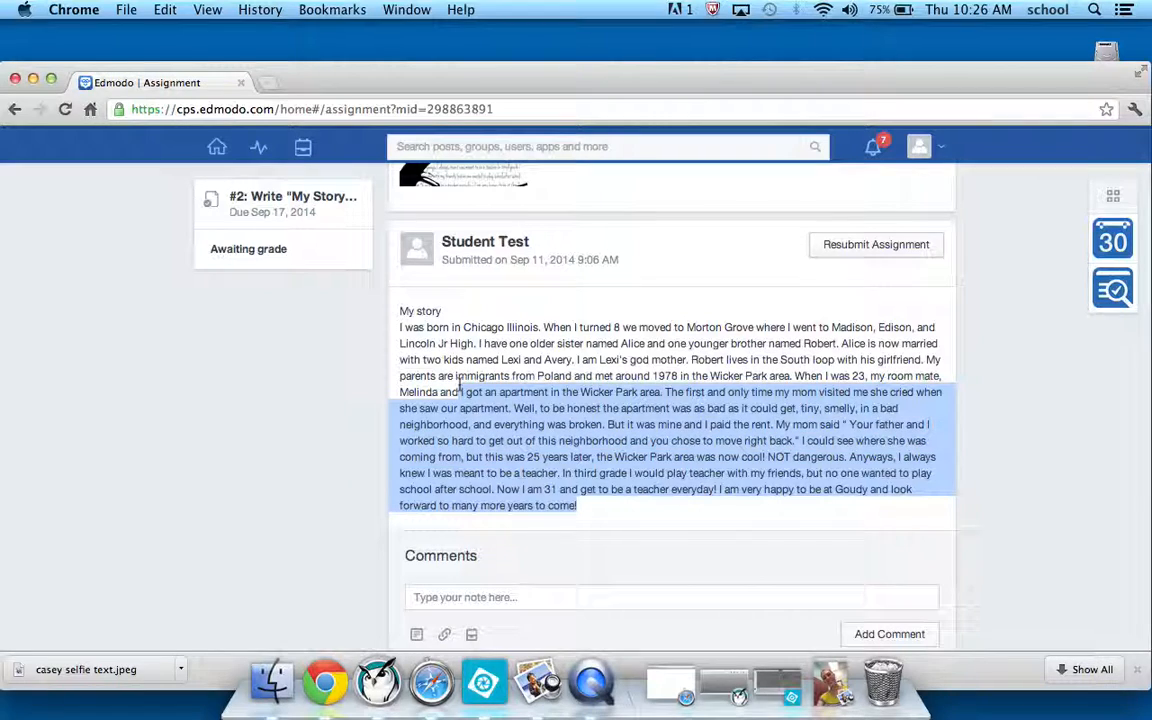
{"action": "left_click", "coordinate": [32, 78]}
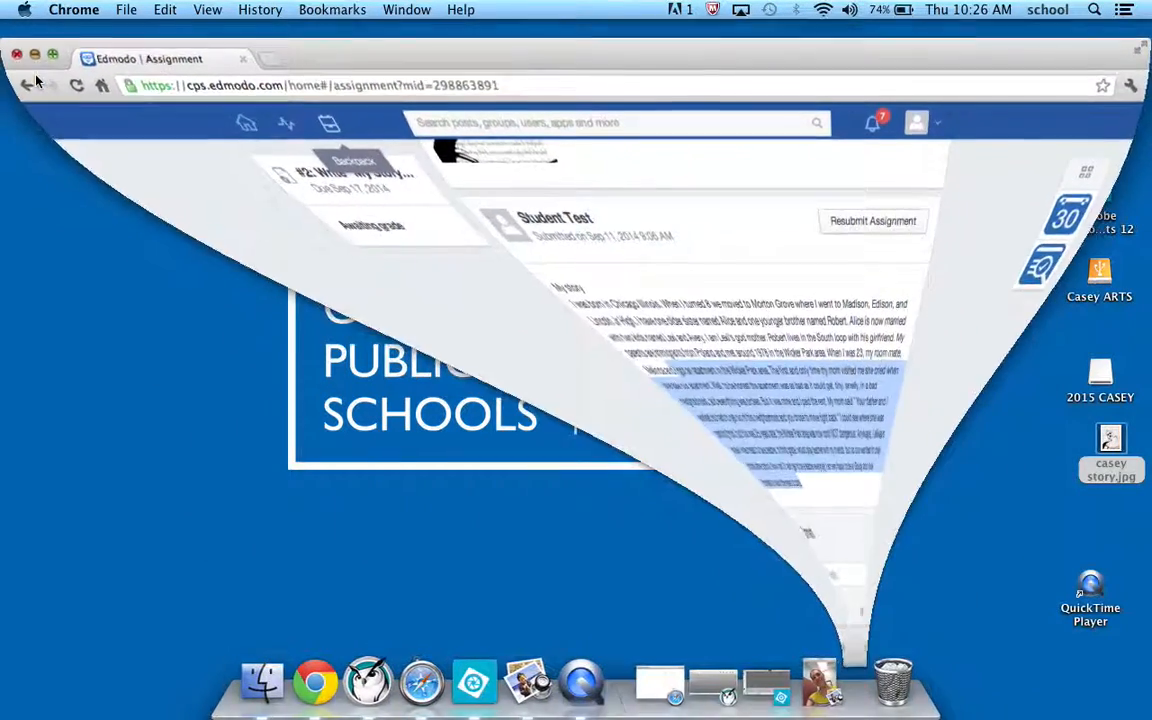
Step: Switch to Photoshop Elements and create a blank U.S. Letter document named with the author's name plus "Selfie Text"
{"action": "left_click", "coordinate": [750, 682]}
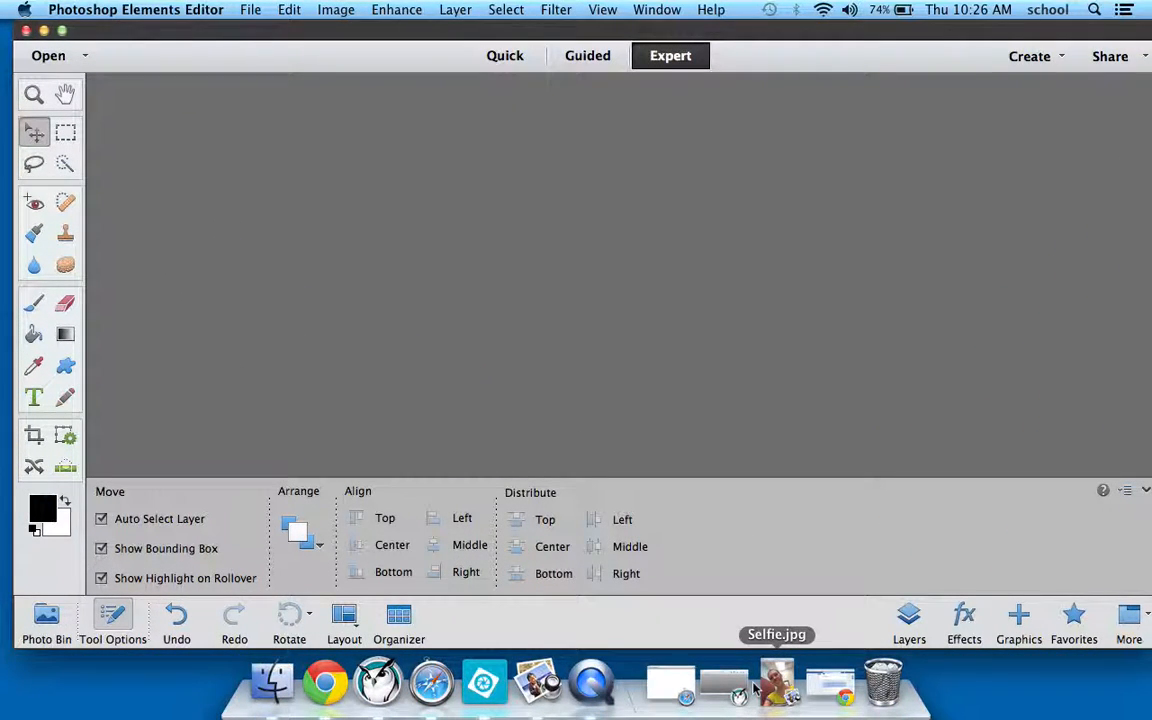
{"action": "left_click", "coordinate": [250, 10]}
{"action": "mouse_move", "coordinate": [262, 32]}
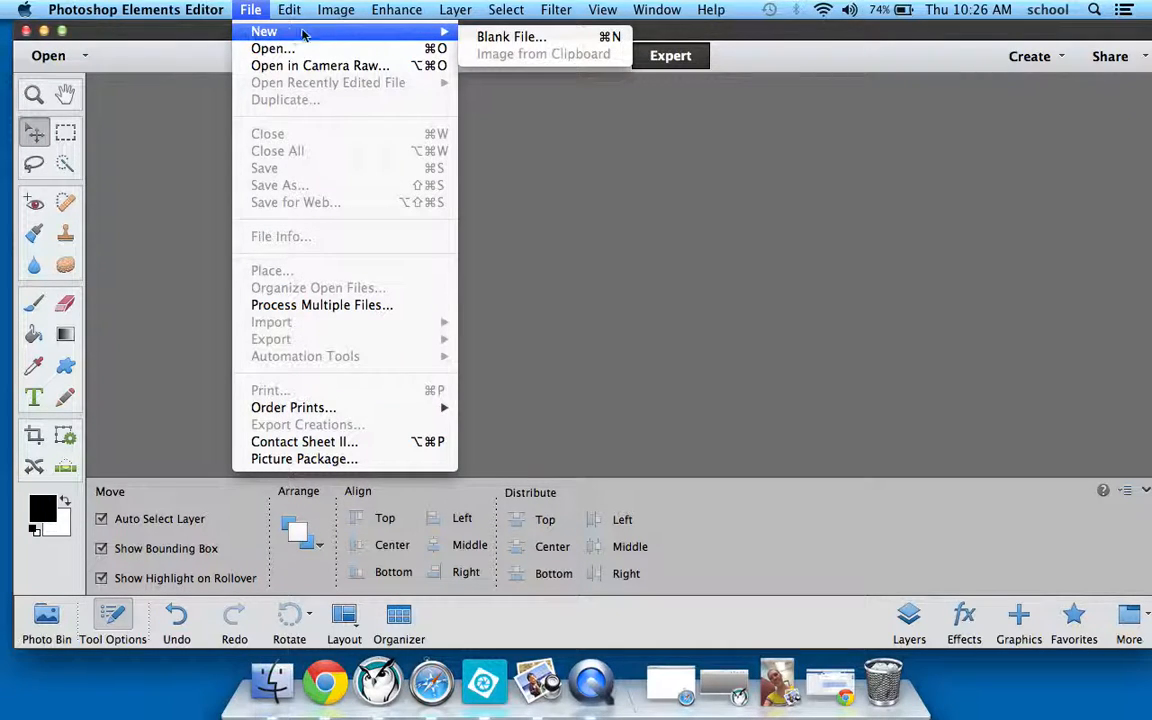
{"action": "left_click", "coordinate": [476, 38]}
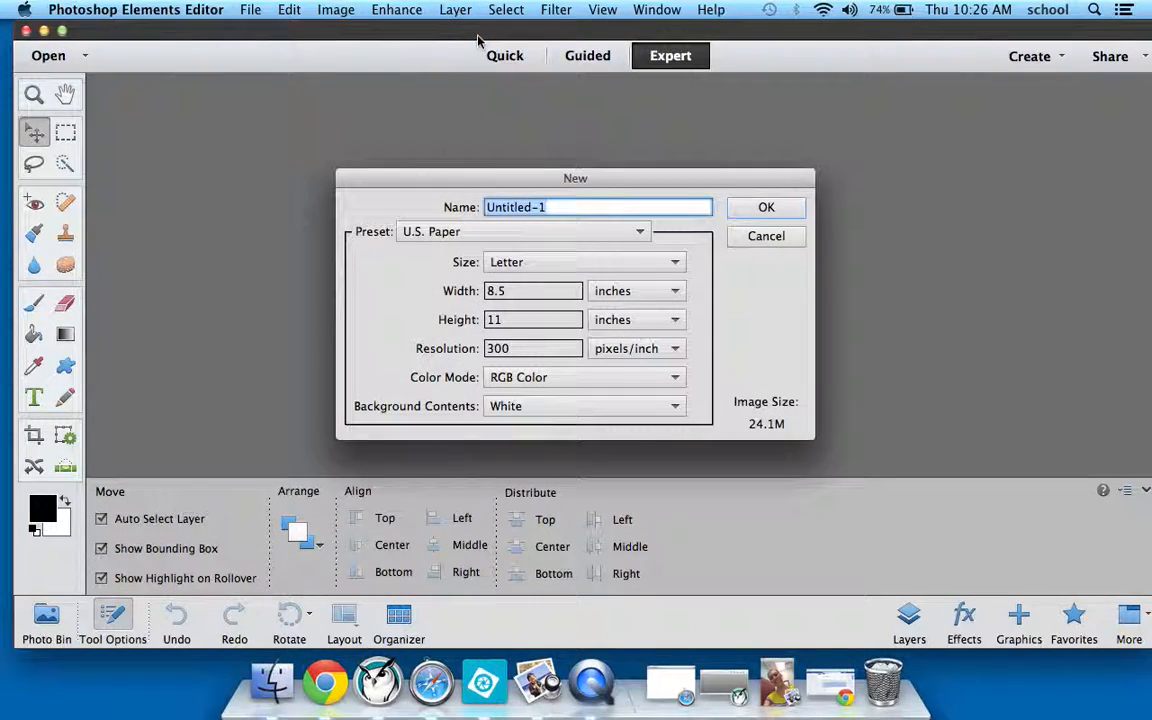
{"action": "type", "text": "Cae"}
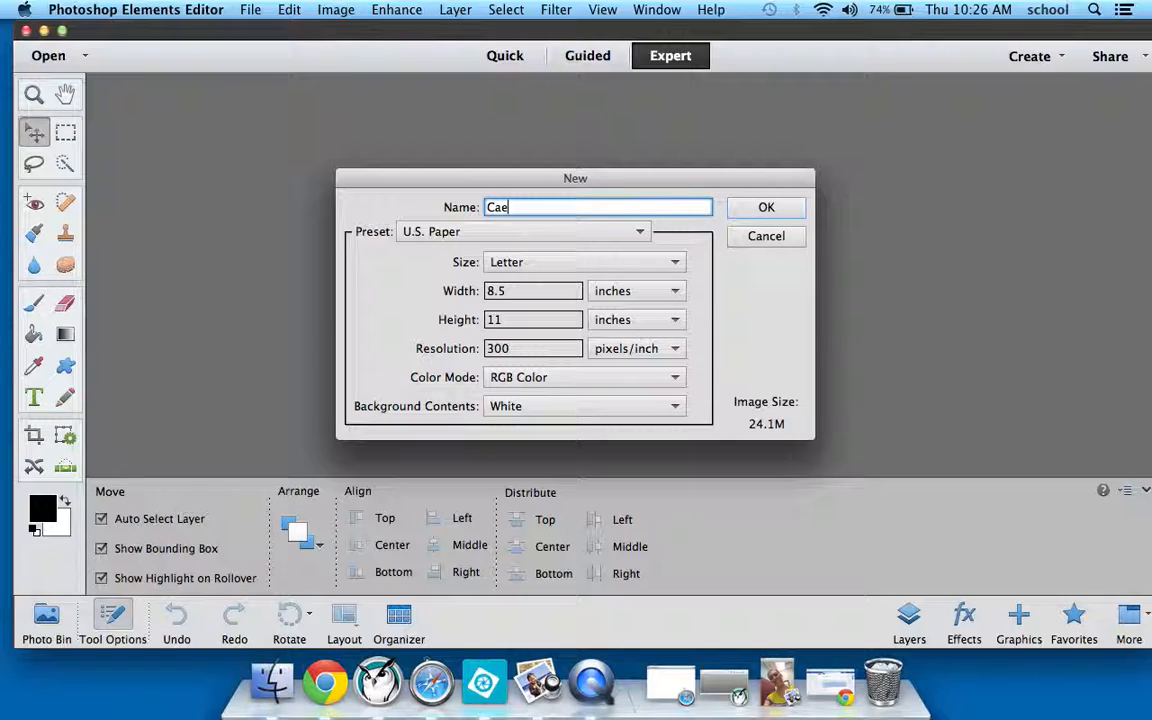
{"action": "key", "text": "BackSpace"}
{"action": "type", "text": "sey Selfie Tes"}
{"action": "key", "text": "BackSpace"}
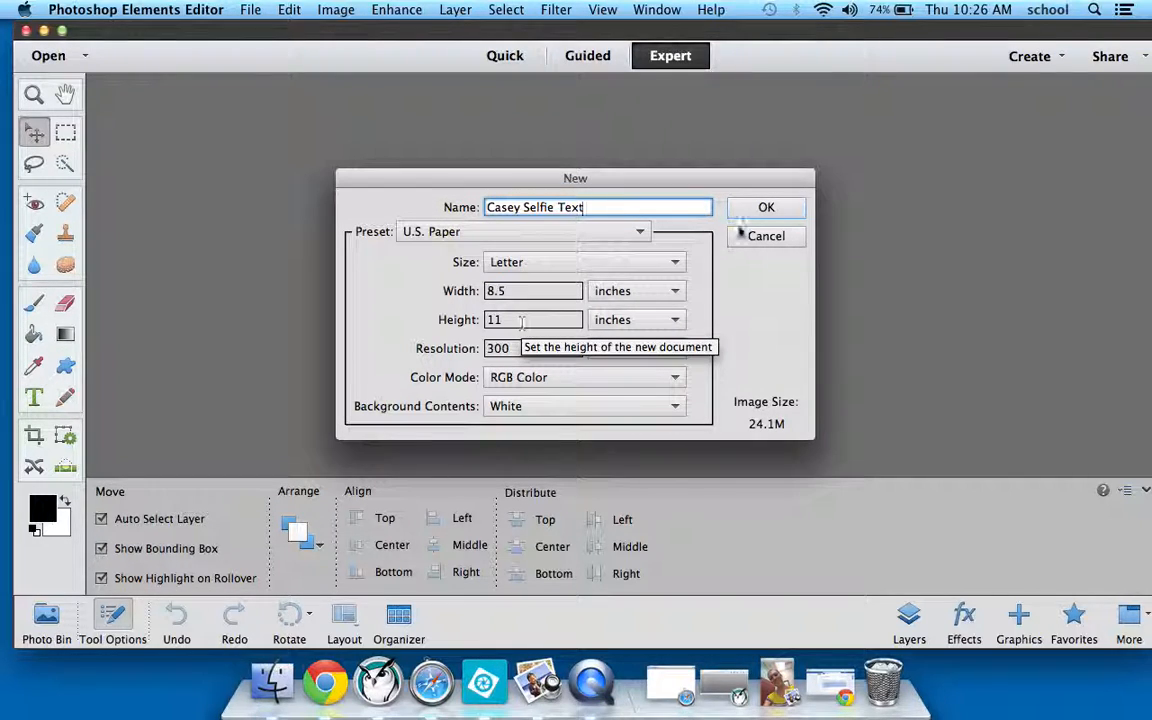
{"action": "left_click", "coordinate": [768, 209]}
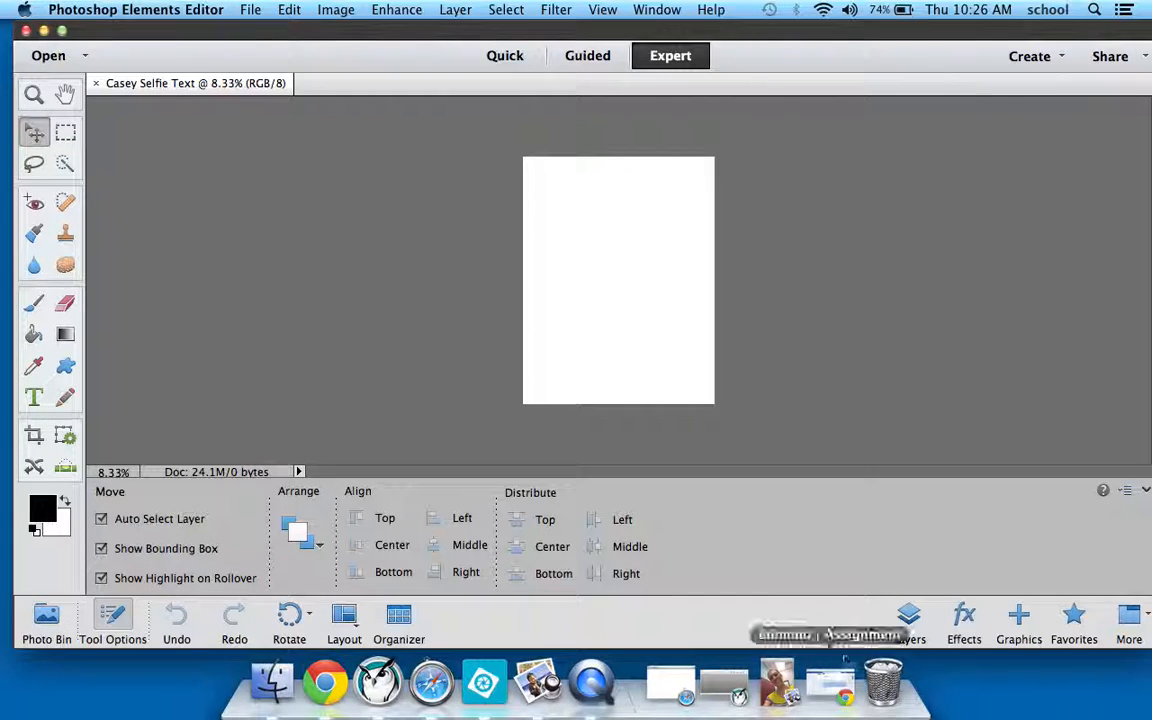
Step: Switch to the Edmodo assignment in Chrome, copy the entire "My story" text including its title, and minimize the browser
{"action": "left_click", "coordinate": [833, 683]}
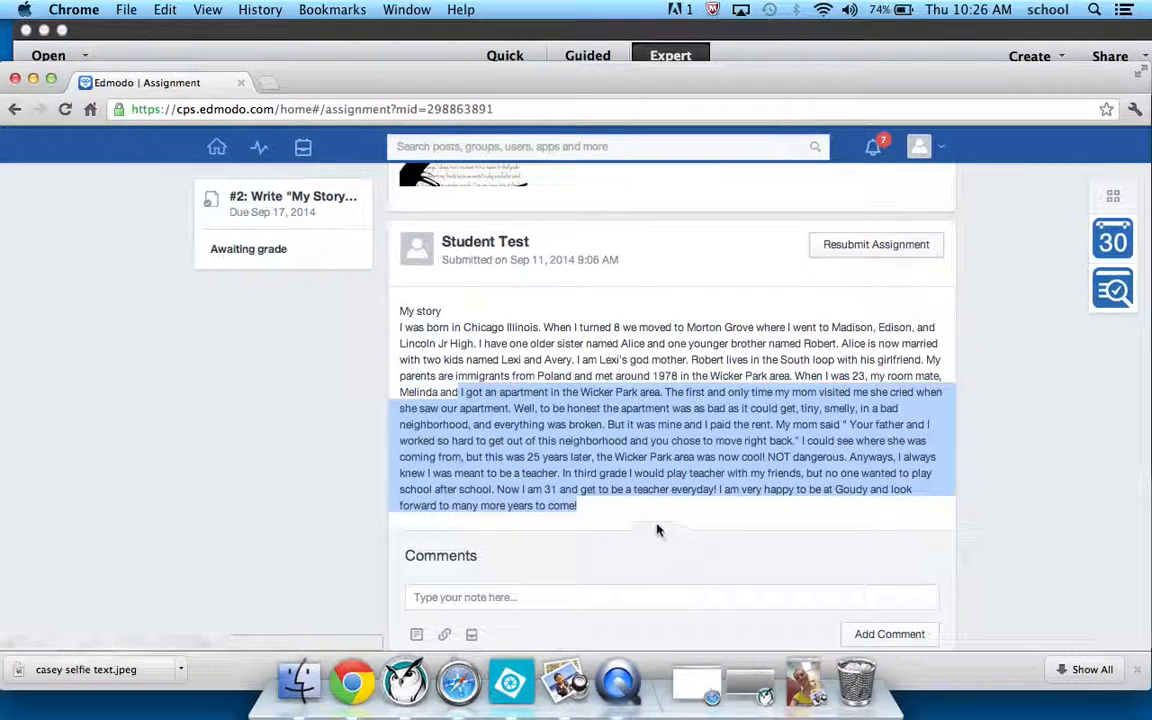
{"action": "left_click", "coordinate": [598, 508]}
{"action": "left_click_drag", "start_coordinate": [598, 508], "coordinate": [399, 311]}
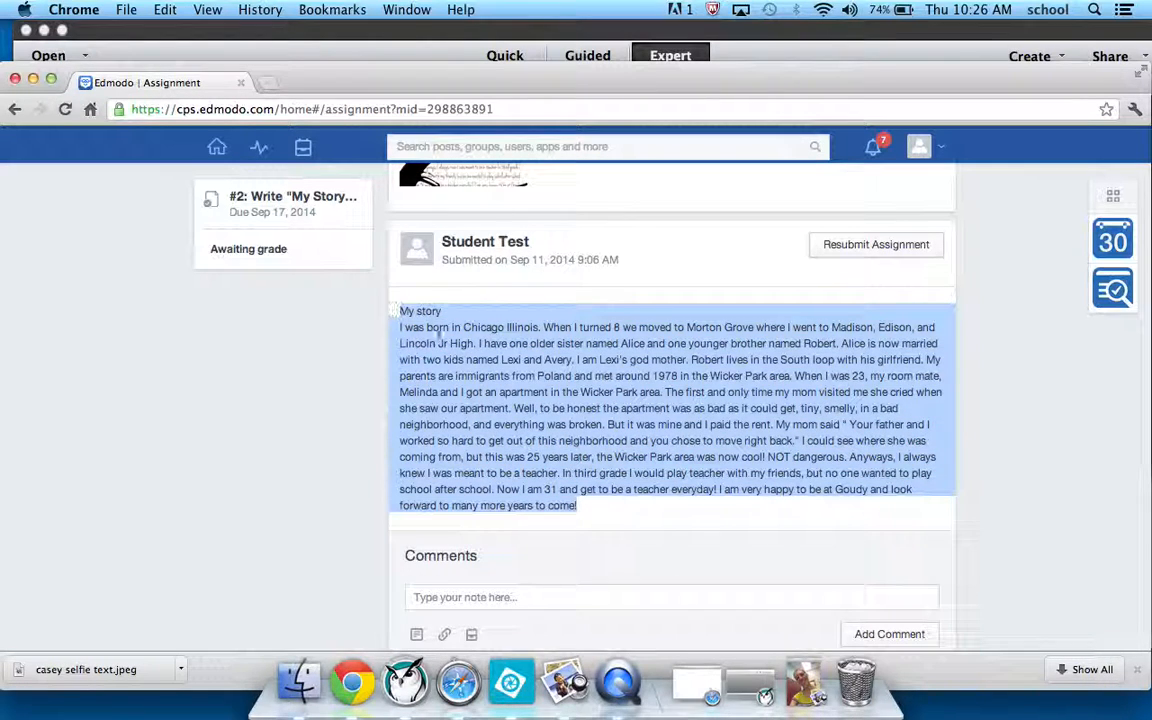
{"action": "right_click", "coordinate": [491, 366]}
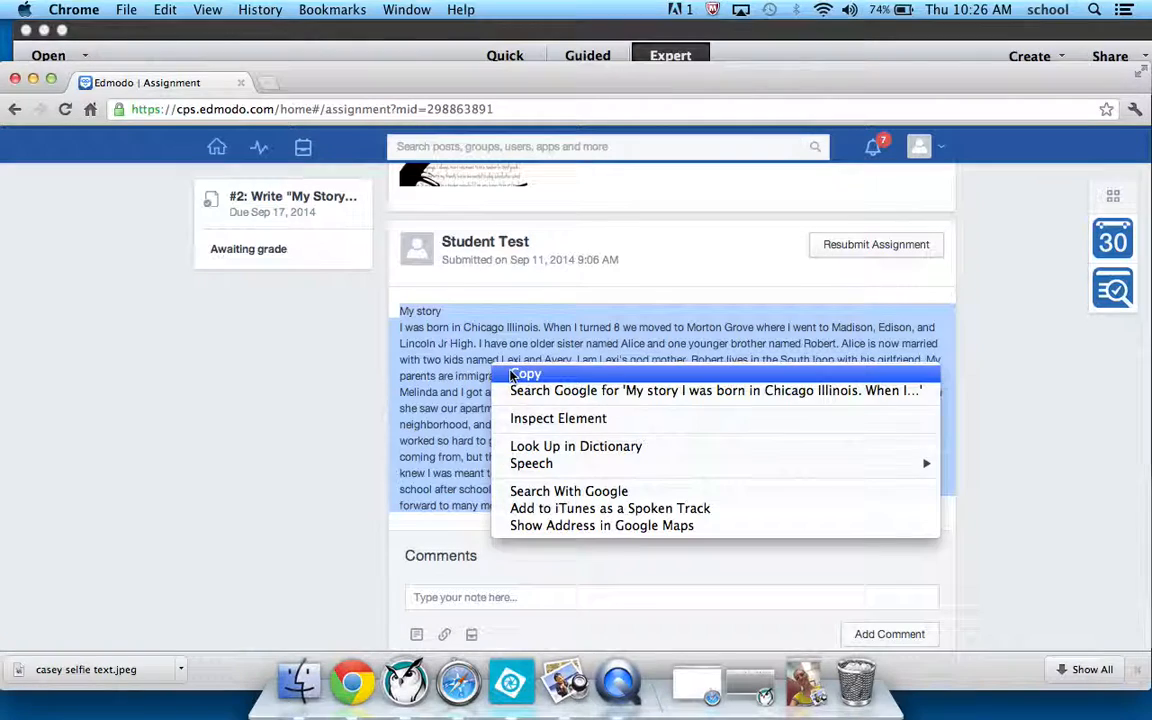
{"action": "left_click", "coordinate": [511, 375]}
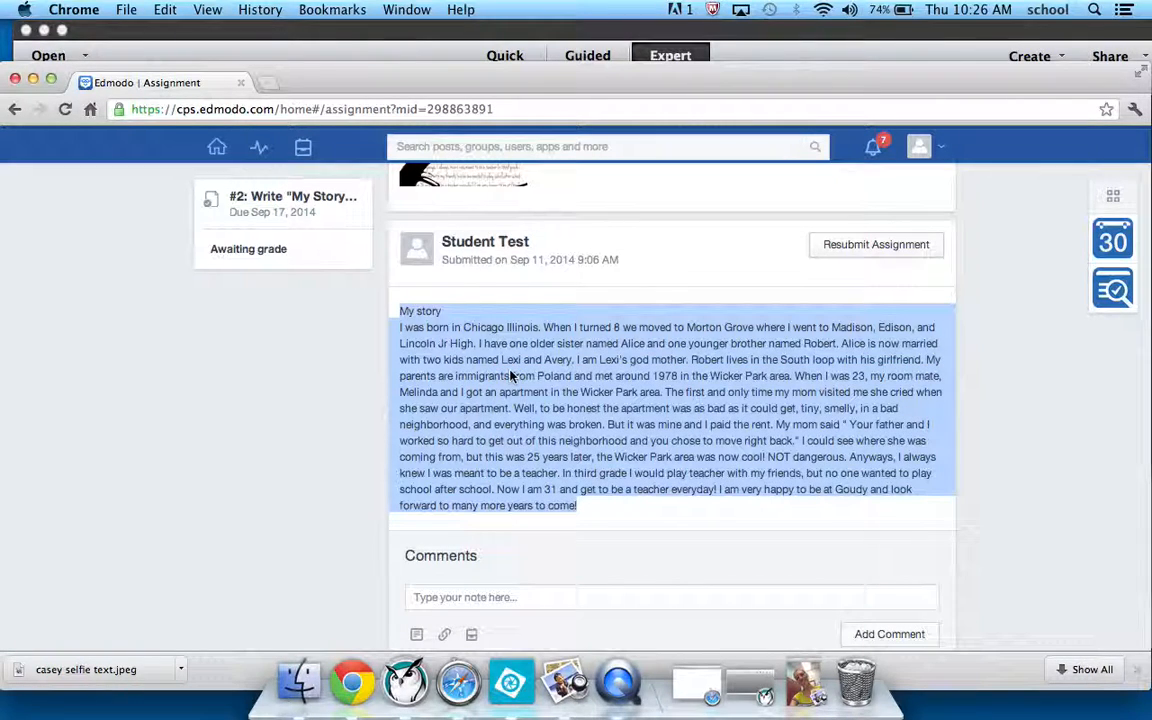
{"action": "left_click", "coordinate": [33, 78]}
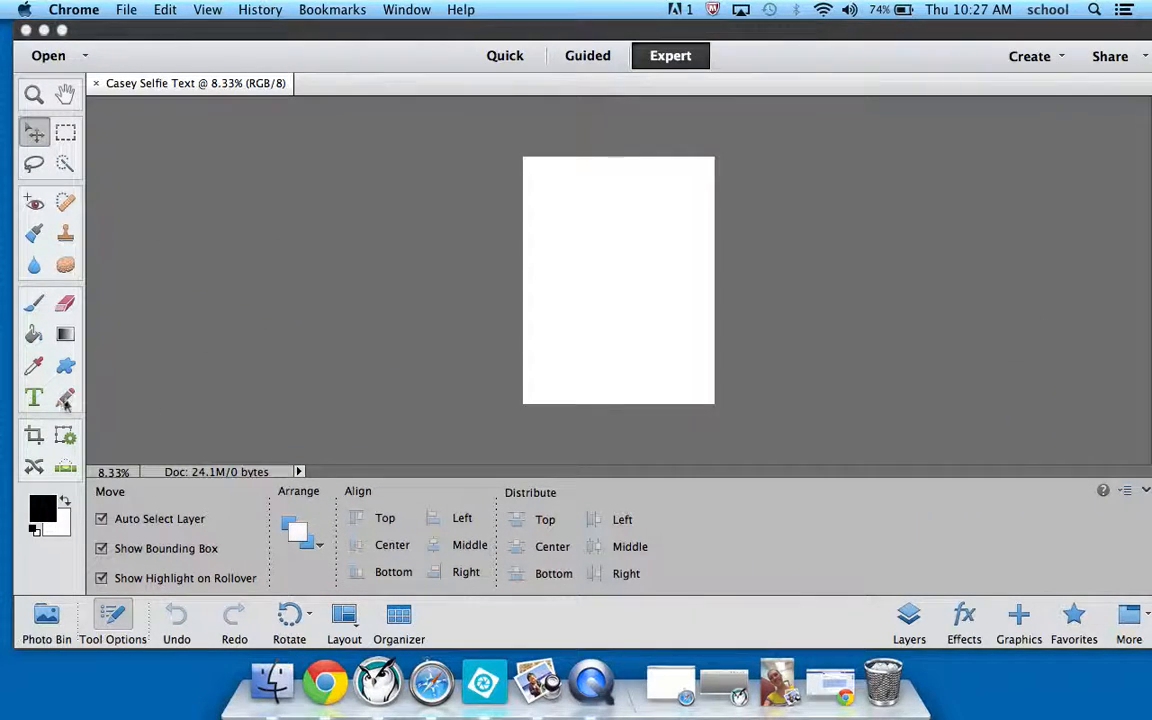
Step: Create a horizontal text box in the Monaco font covering nearly the whole blank page and paste the copied story into it
{"action": "left_click", "coordinate": [35, 400]}
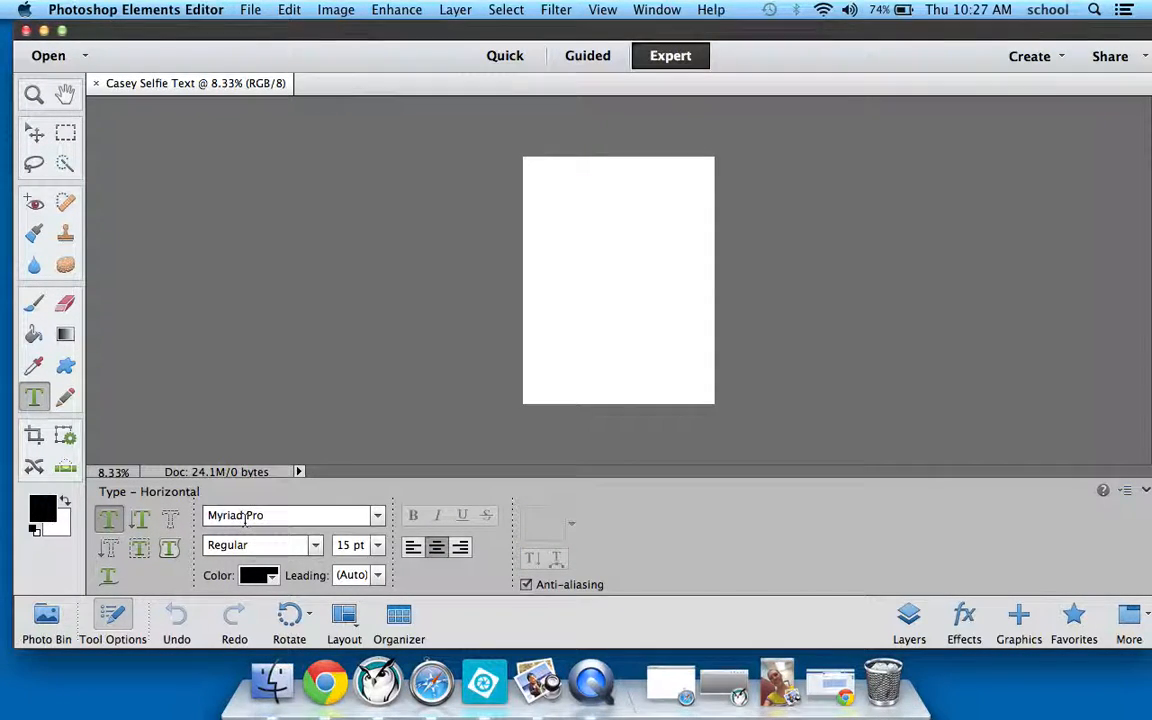
{"action": "left_click", "coordinate": [385, 514]}
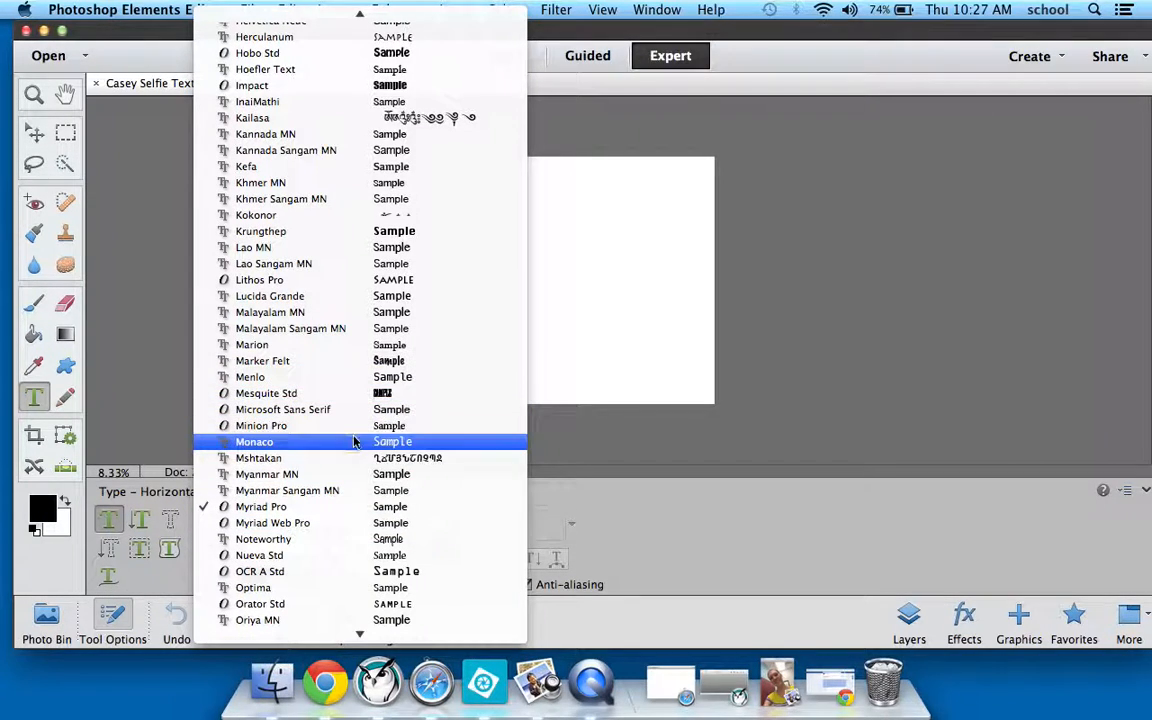
{"action": "left_click", "coordinate": [352, 443]}
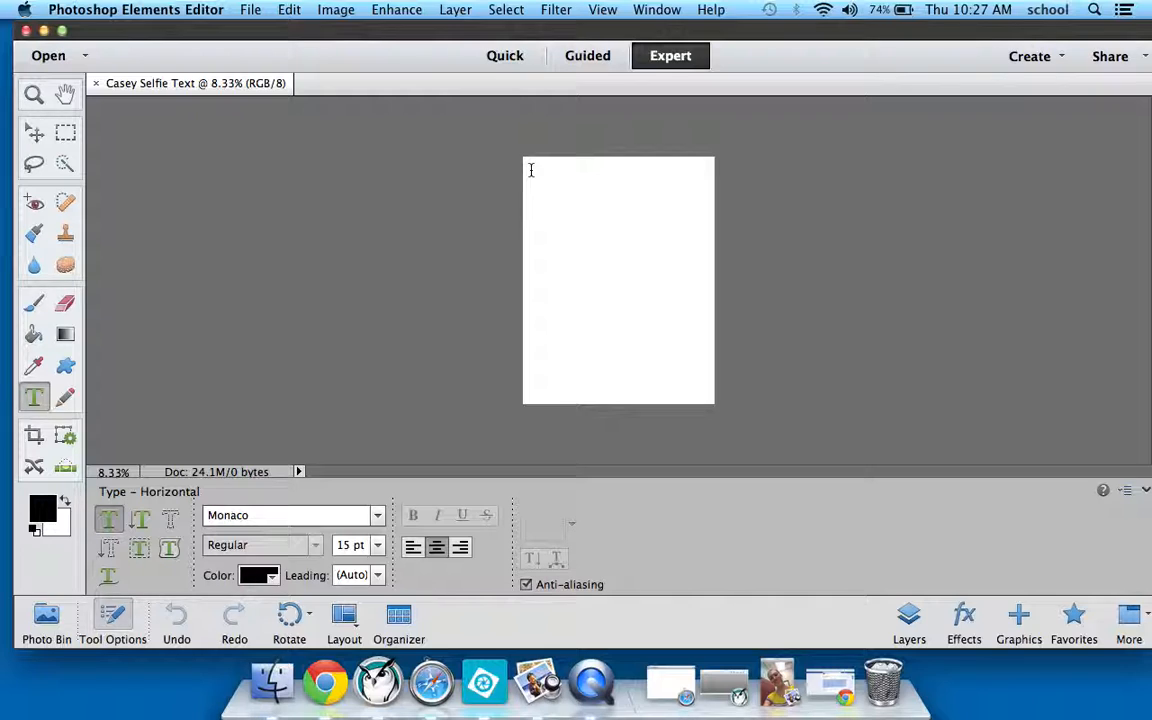
{"action": "left_click_drag", "start_coordinate": [524, 170], "coordinate": [714, 401]}
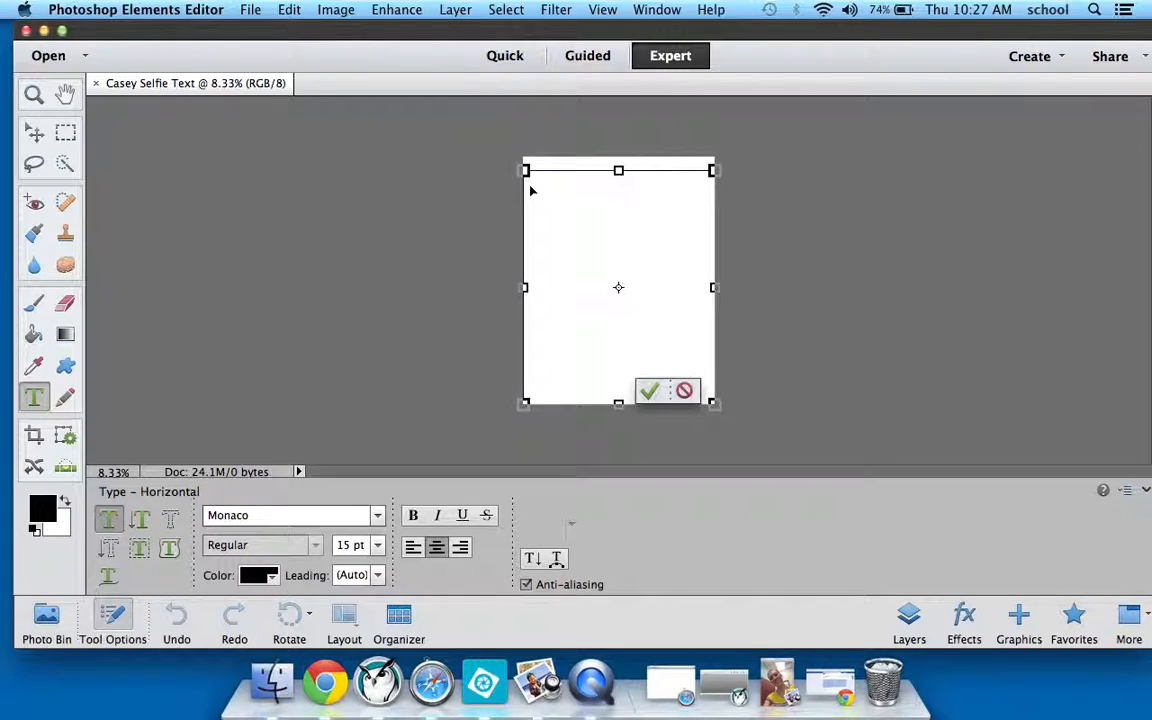
{"action": "key", "text": "super+v"}
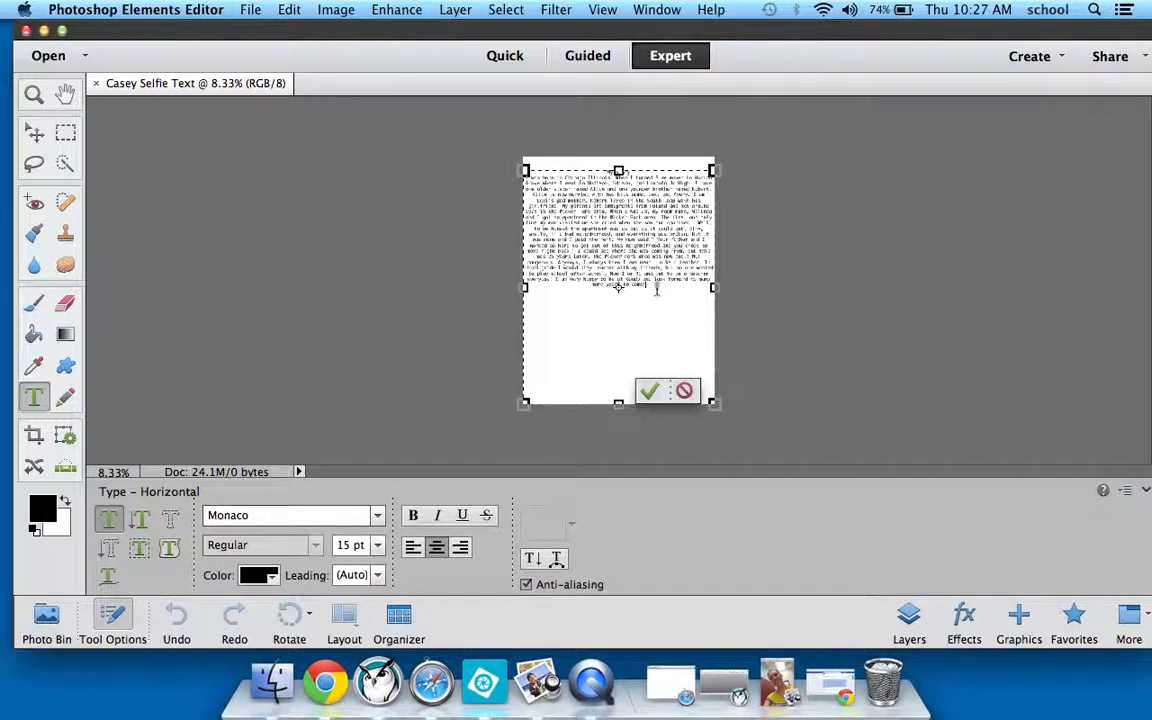
Step: Set the size of all the pasted story text to 24 pt and commit the text
{"action": "left_click_drag", "start_coordinate": [652, 285], "coordinate": [470, 160]}
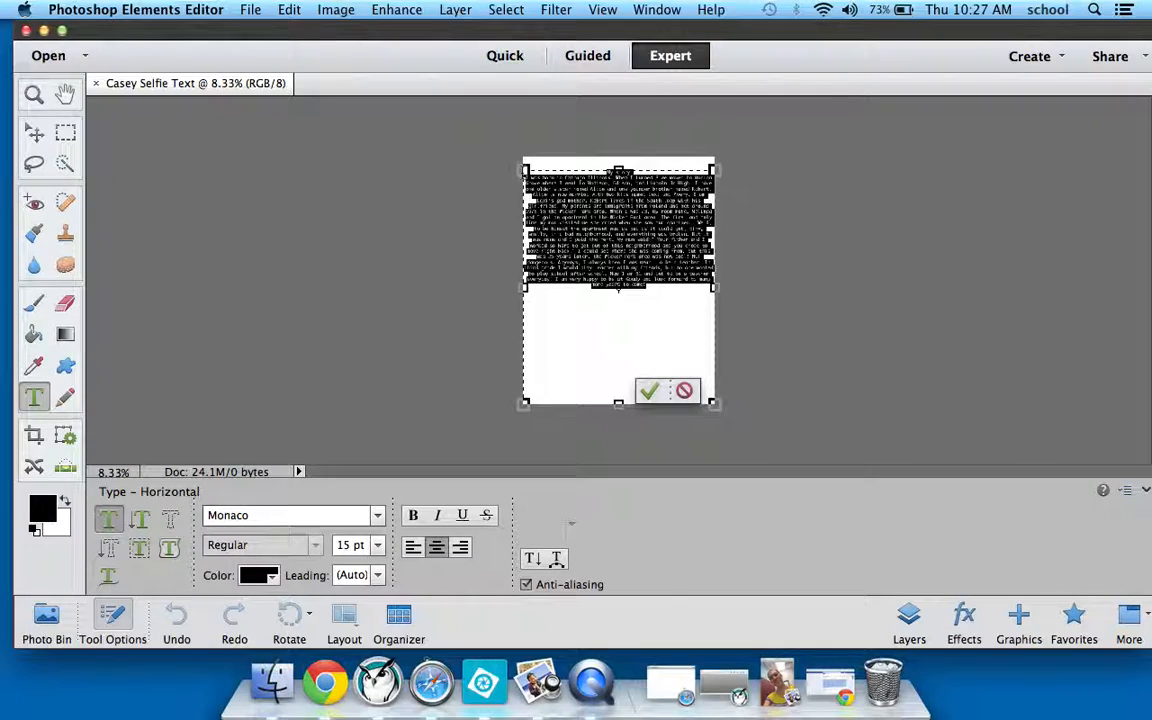
{"action": "left_click", "coordinate": [377, 545]}
{"action": "mouse_move", "coordinate": [372, 634]}
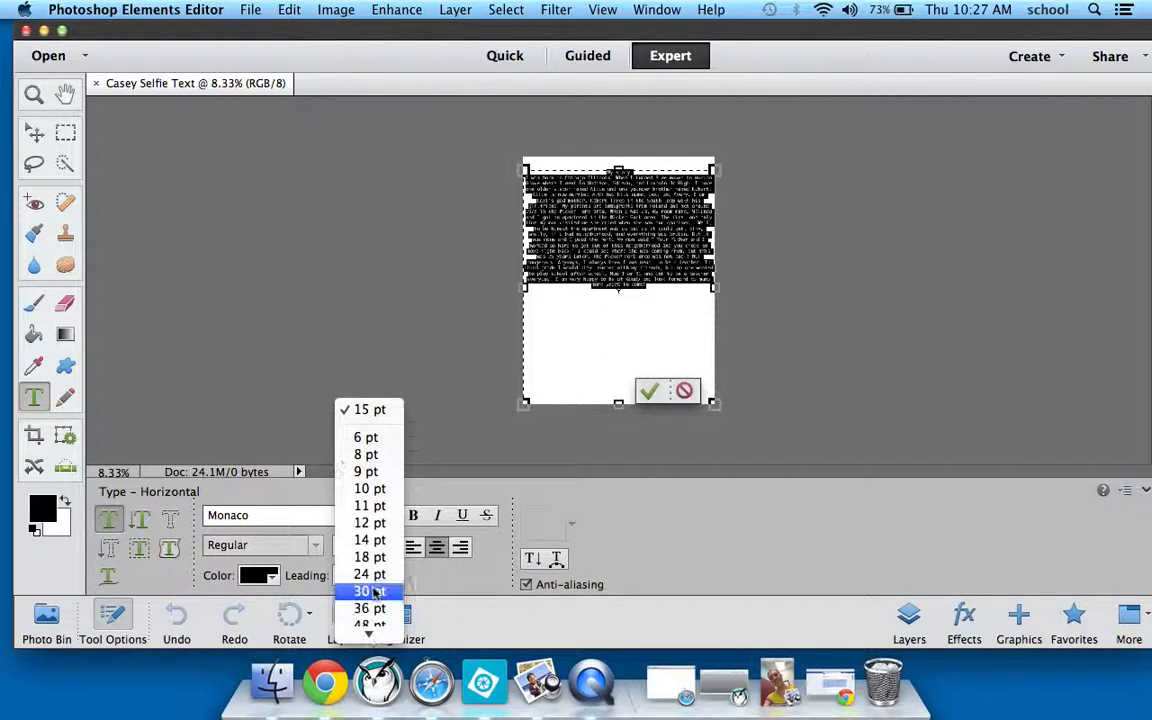
{"action": "left_click", "coordinate": [370, 591]}
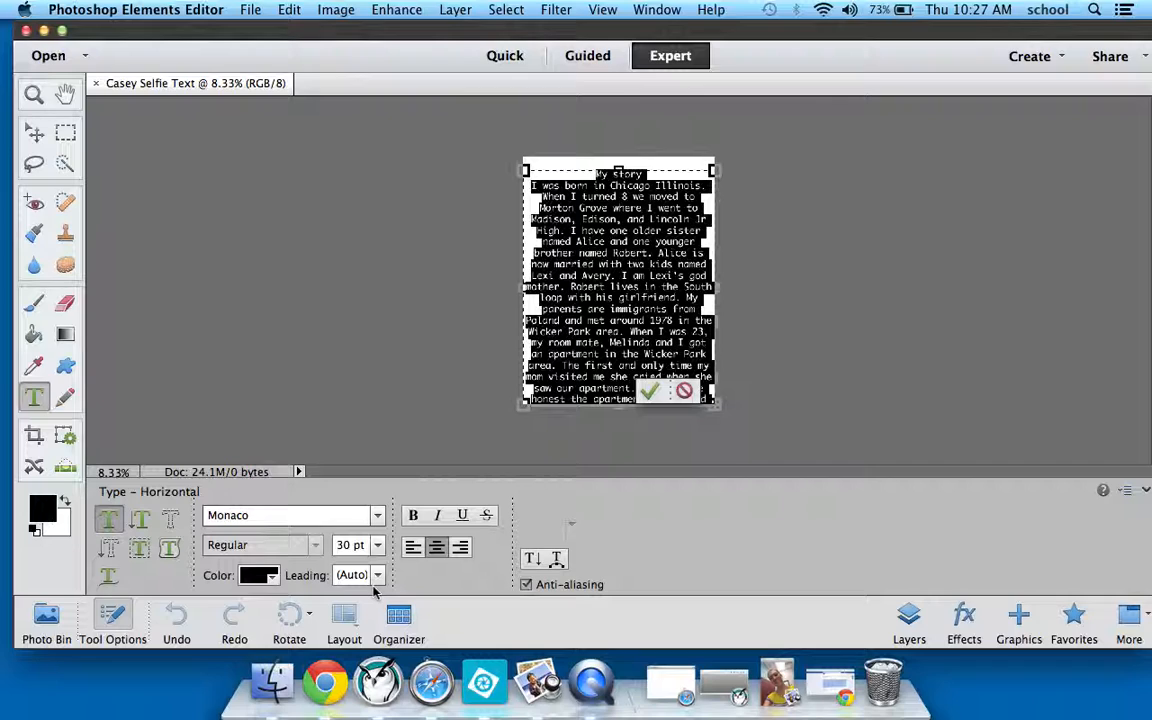
{"action": "left_click", "coordinate": [377, 545]}
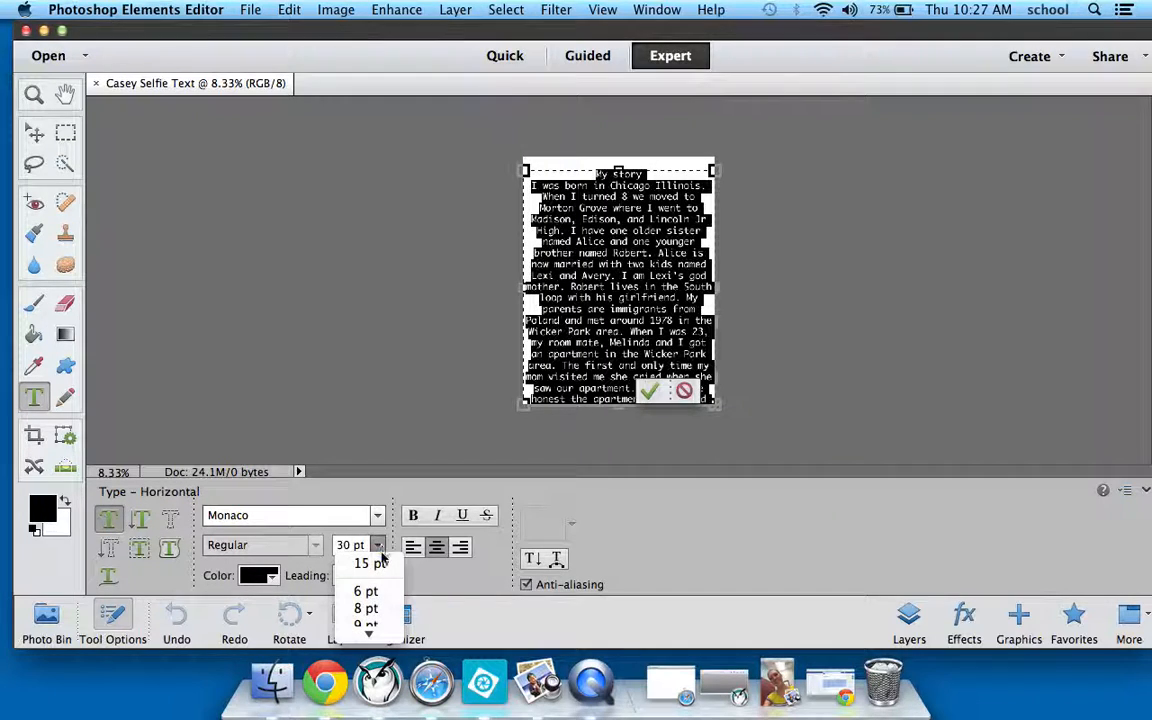
{"action": "mouse_move", "coordinate": [376, 636]}
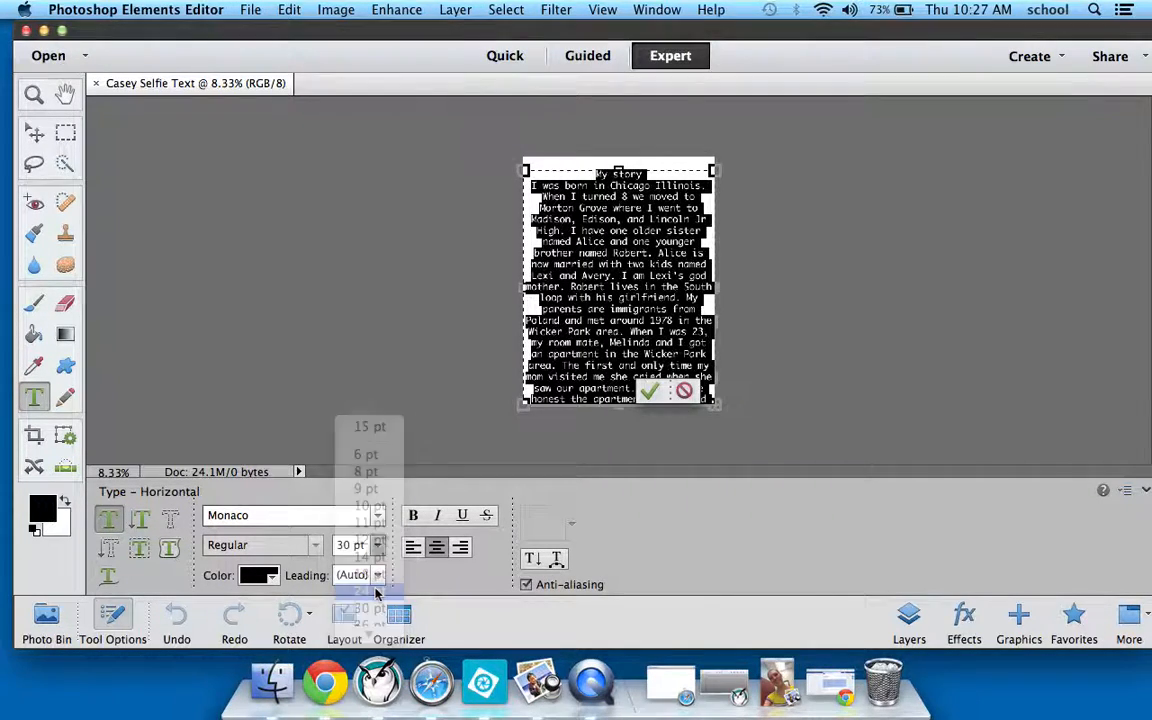
{"action": "left_click", "coordinate": [370, 591]}
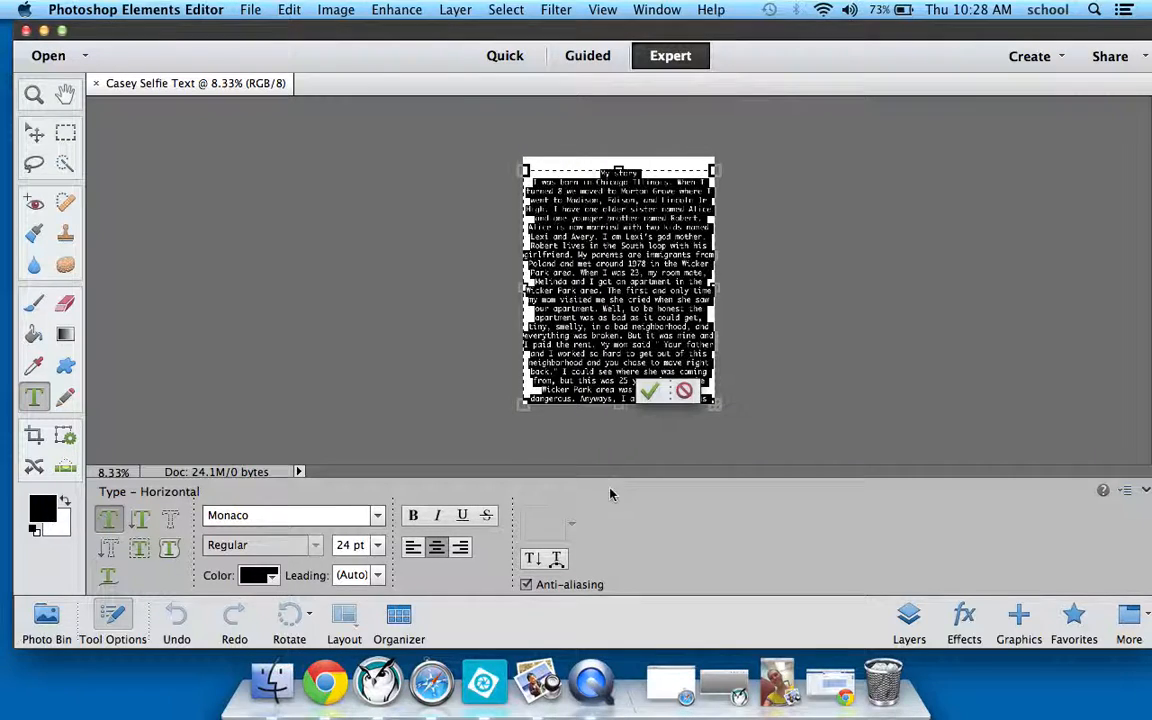
{"action": "left_click", "coordinate": [650, 392]}
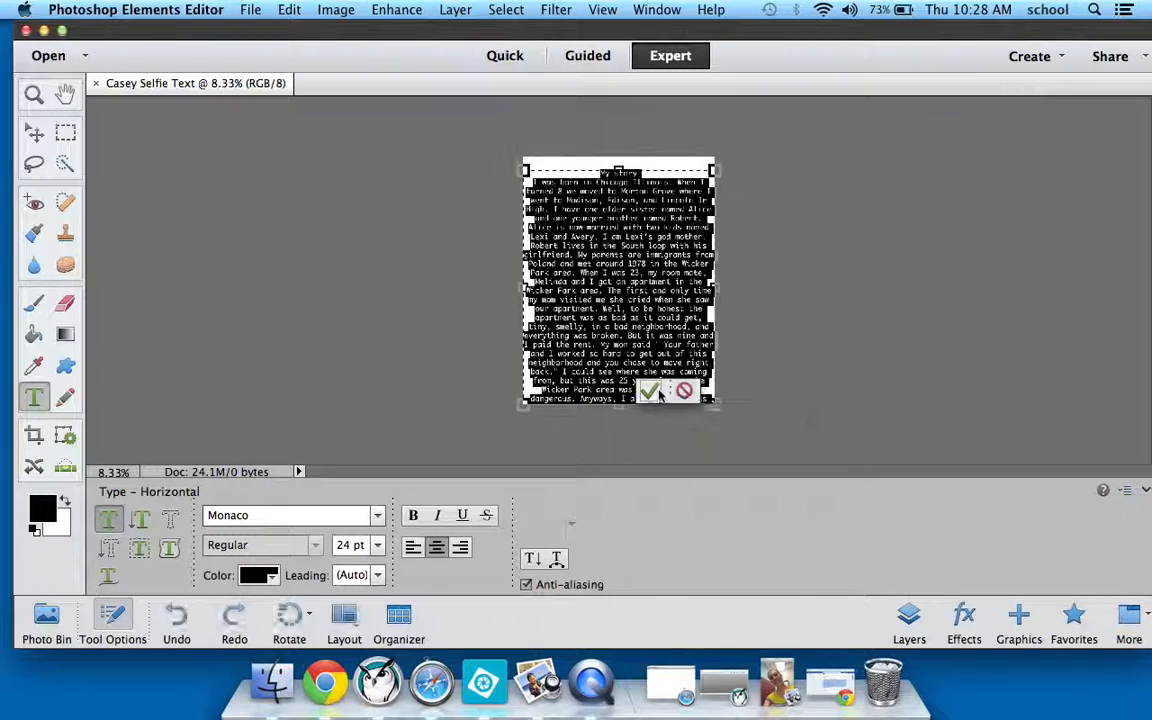
Step: Move the story text layer up slightly so it starts near the page's upper edge, and deselect it
{"action": "mouse_move", "coordinate": [655, 312]}
{"action": "left_mouse_down"}
{"action": "mouse_move", "coordinate": [654, 293]}
{"action": "mouse_move", "coordinate": [652, 307]}
{"action": "left_mouse_up"}
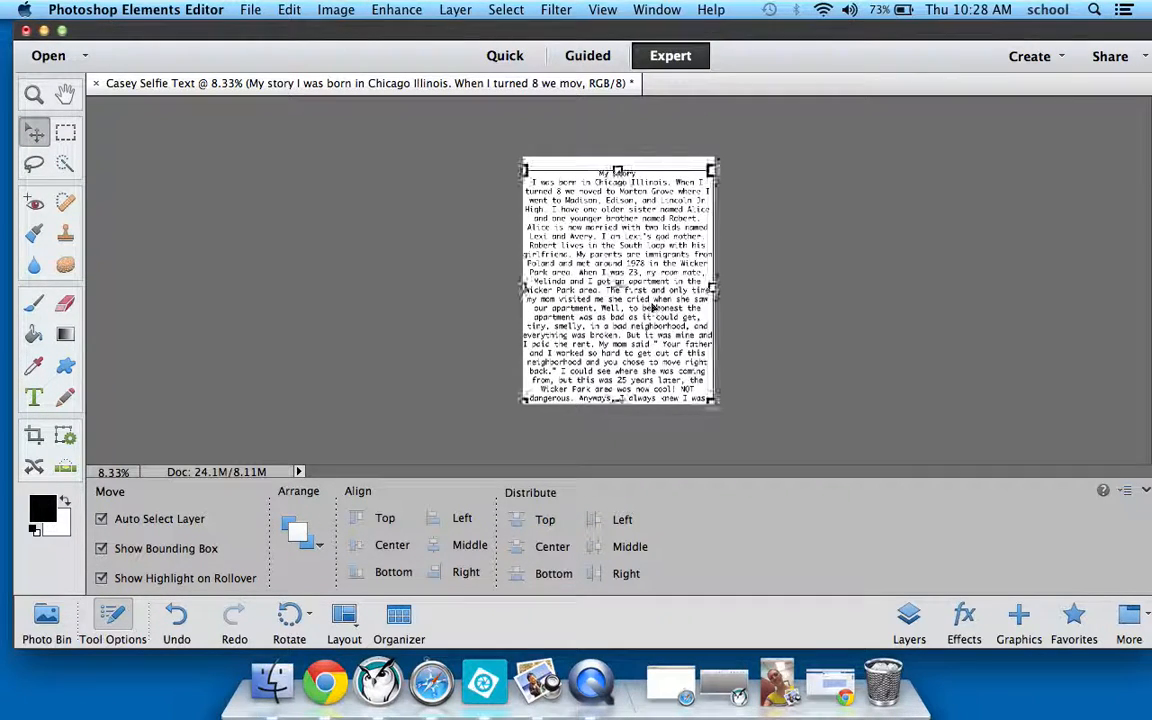
{"action": "key", "text": "Up"}
{"action": "key", "text": "Up"}
{"action": "key", "text": "Up"}
{"action": "key", "text": "Up"}
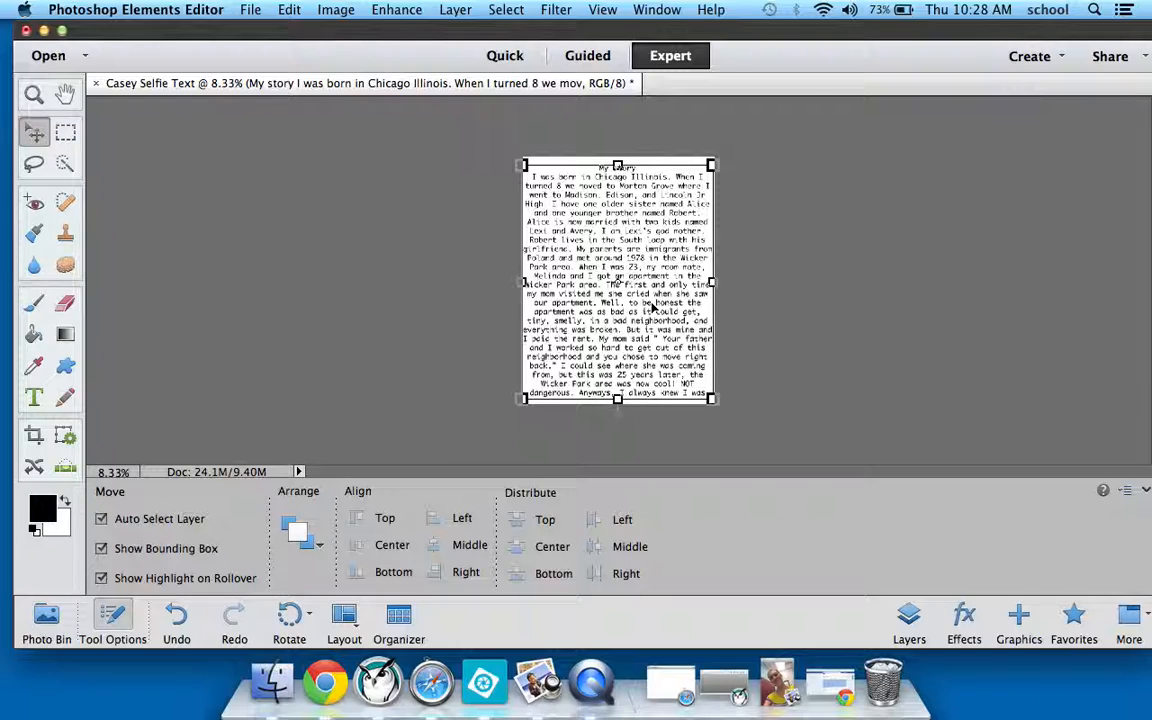
{"action": "left_click", "coordinate": [476, 283]}
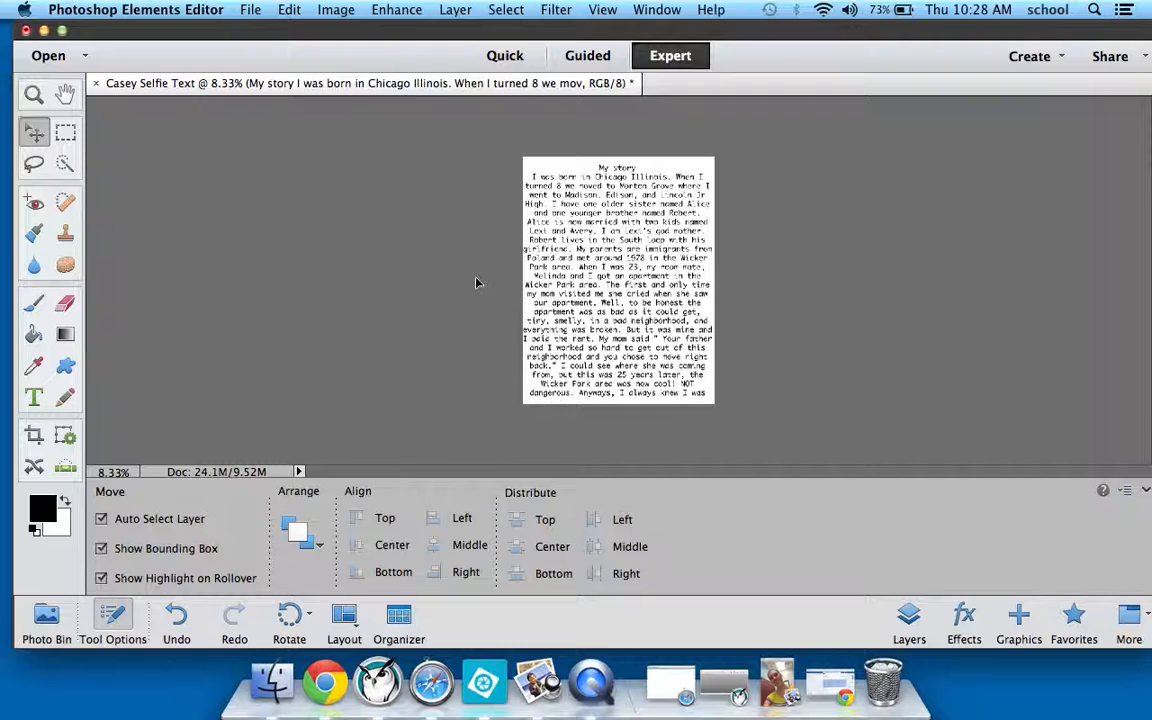
Step: Open the Selfie.jpg photo from the external ARTS drive
{"action": "left_click", "coordinate": [250, 10]}
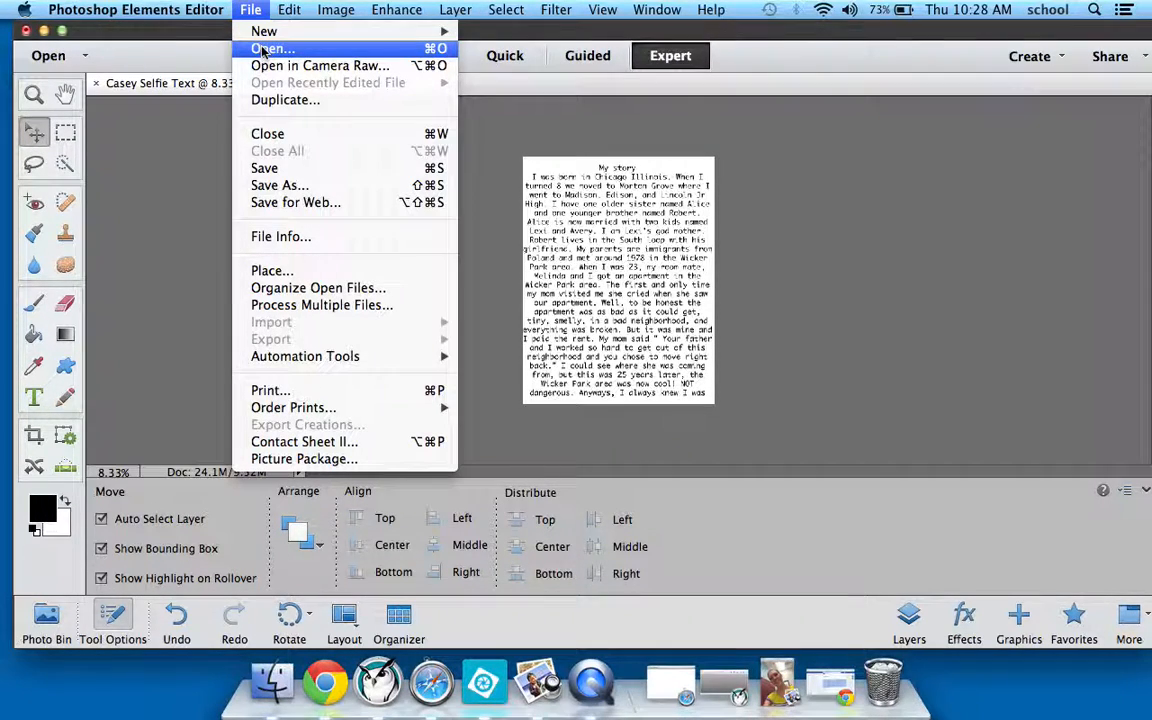
{"action": "left_click", "coordinate": [263, 50]}
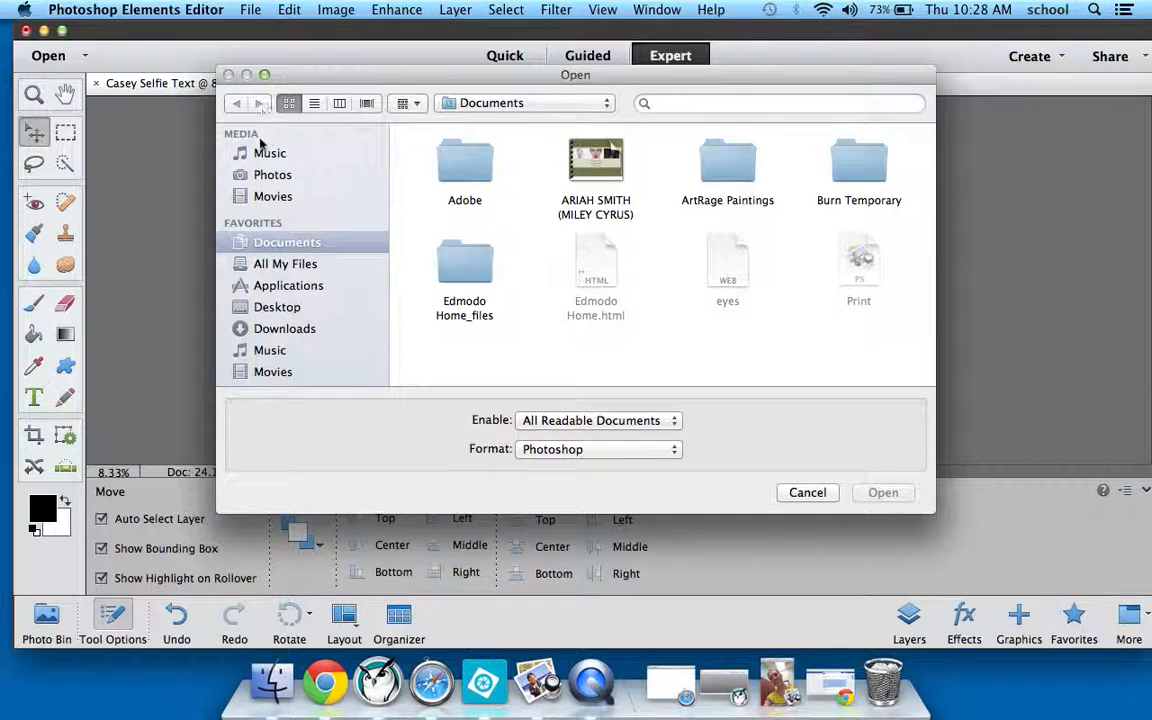
{"action": "key", "text": "super+Tab"}
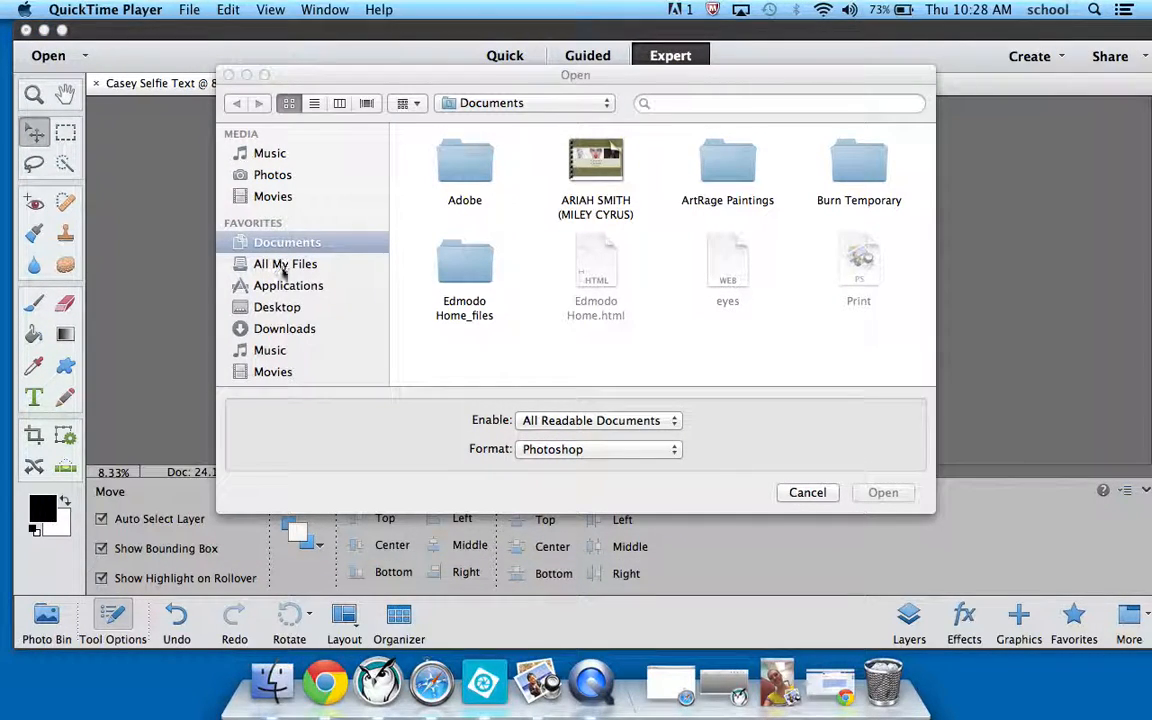
{"action": "scroll", "coordinate": [255, 250], "scroll_direction": "down", "scroll_amount": 3}
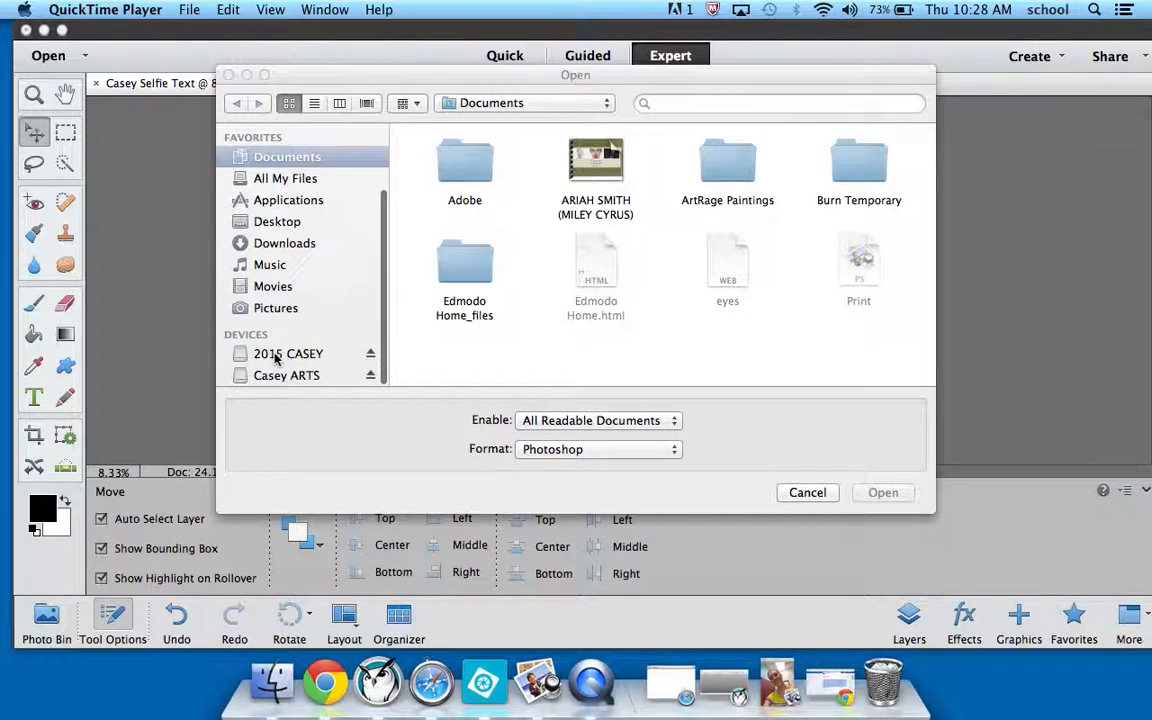
{"action": "left_click", "coordinate": [279, 376]}
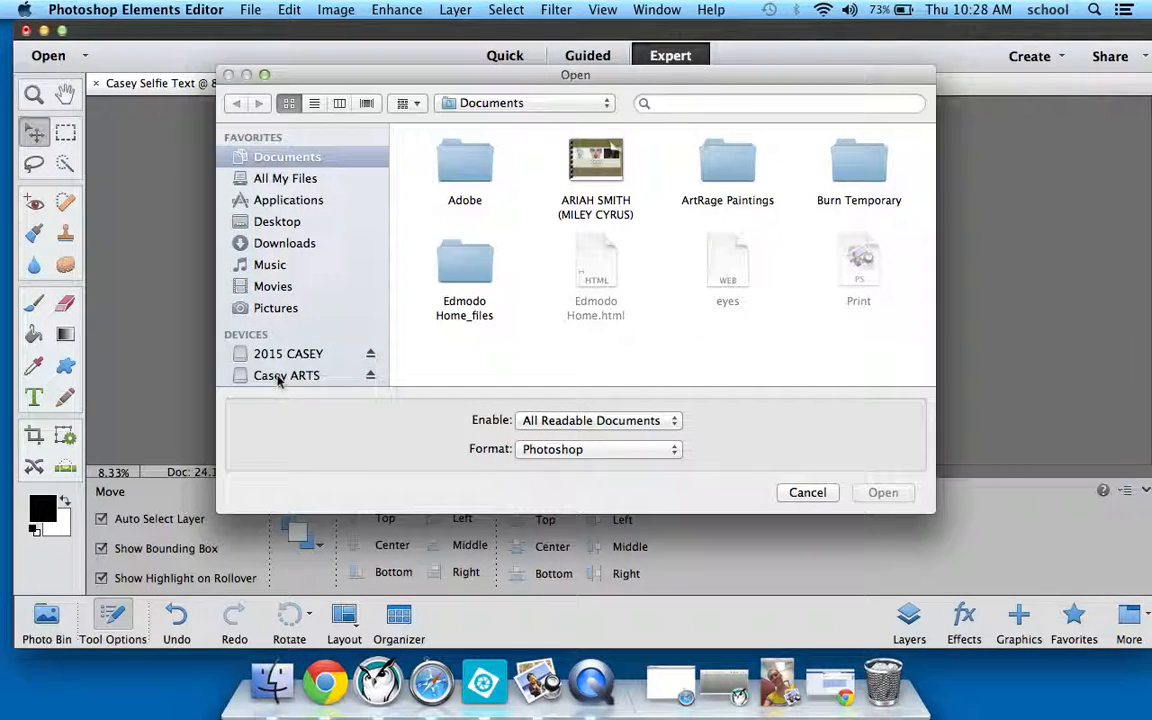
{"action": "left_click", "coordinate": [279, 376]}
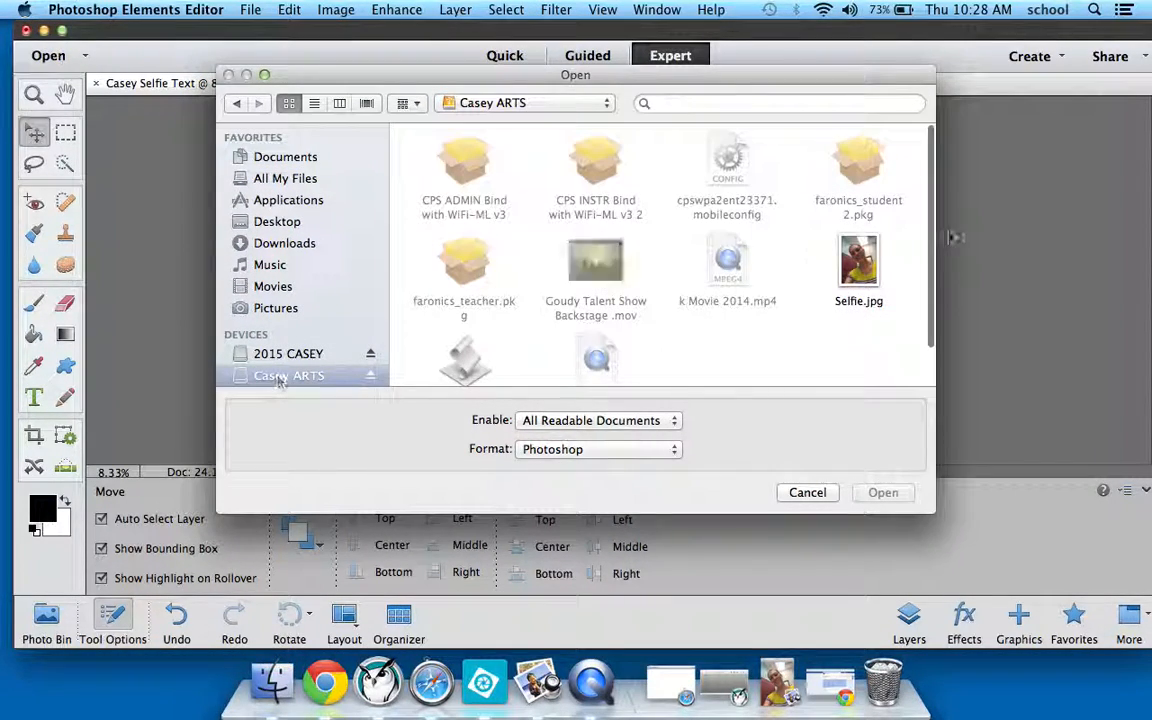
{"action": "left_click", "coordinate": [859, 262]}
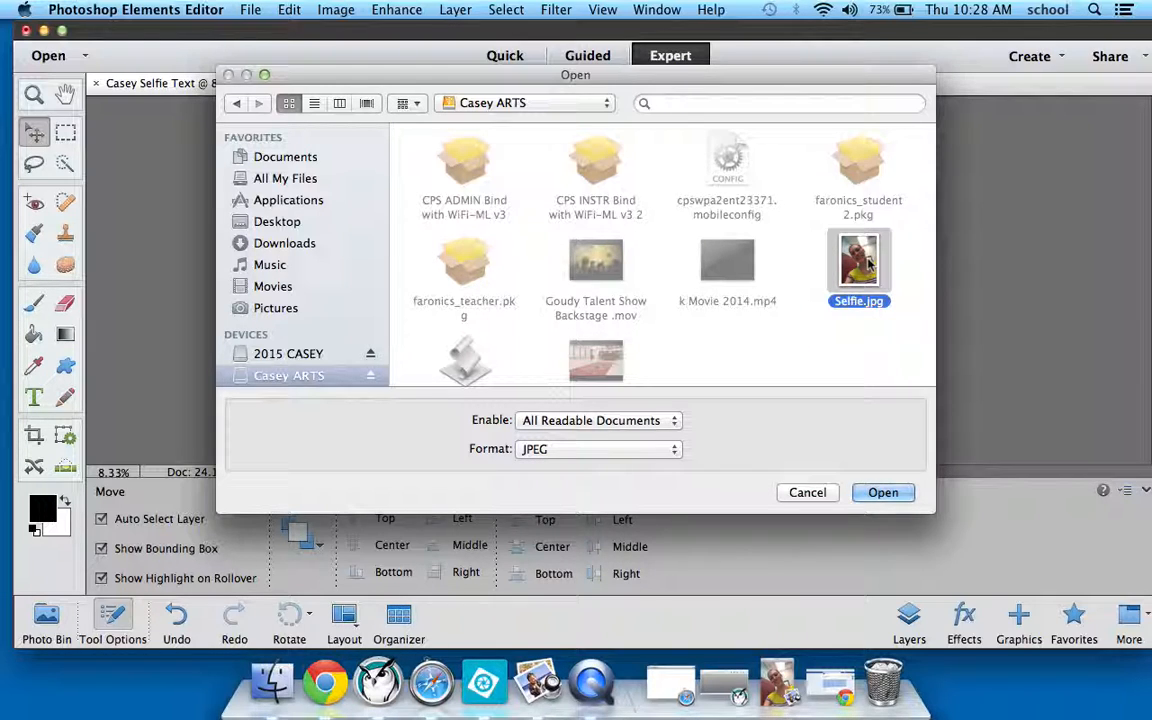
{"action": "left_click", "coordinate": [884, 499]}
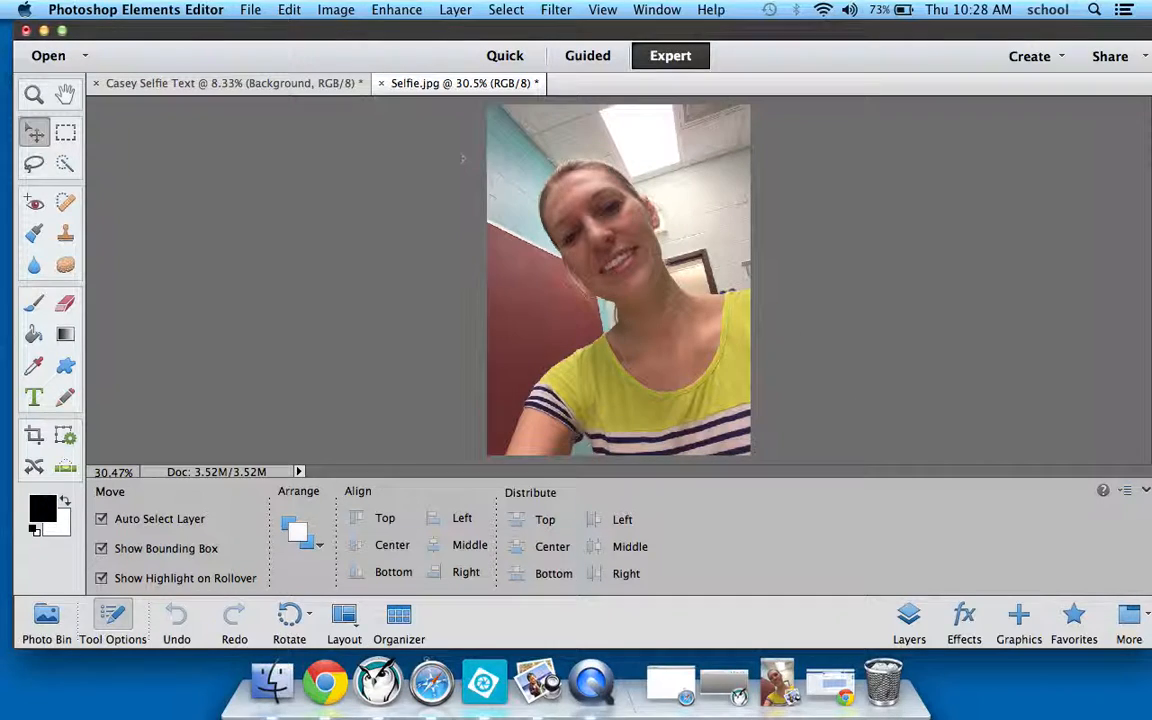
Step: Arrange the story text document and Selfie.jpg side by side, keeping the selfie as the active image
{"action": "left_click", "coordinate": [286, 91]}
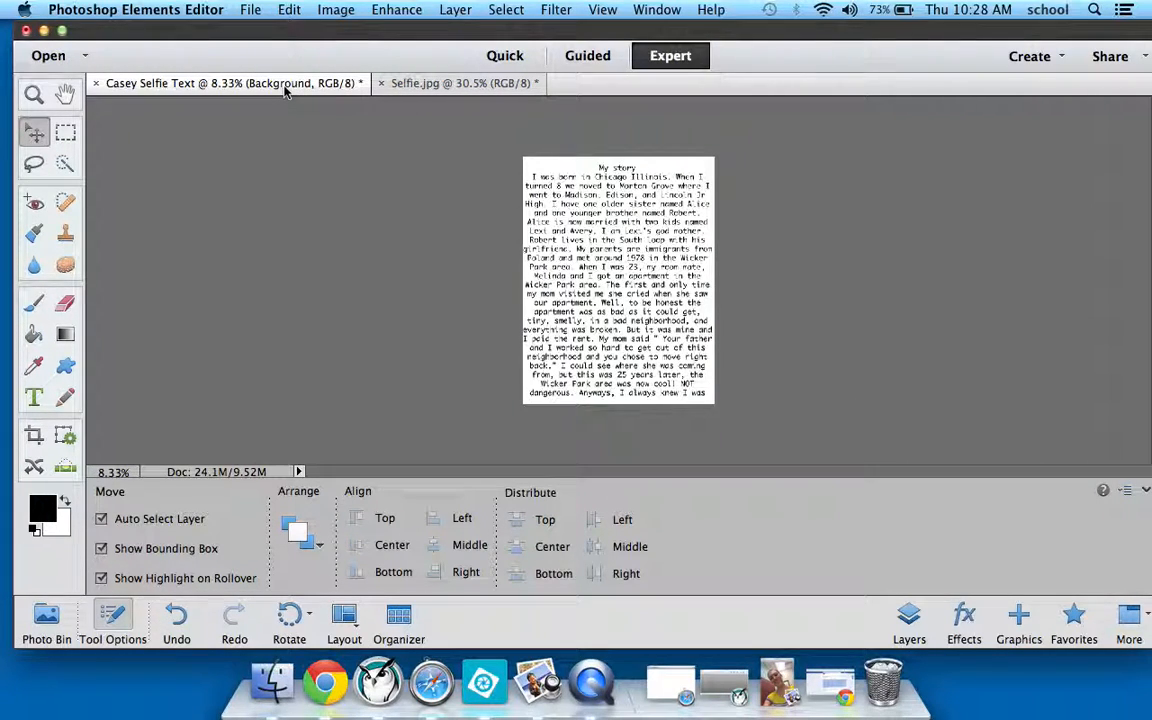
{"action": "left_click", "coordinate": [398, 86]}
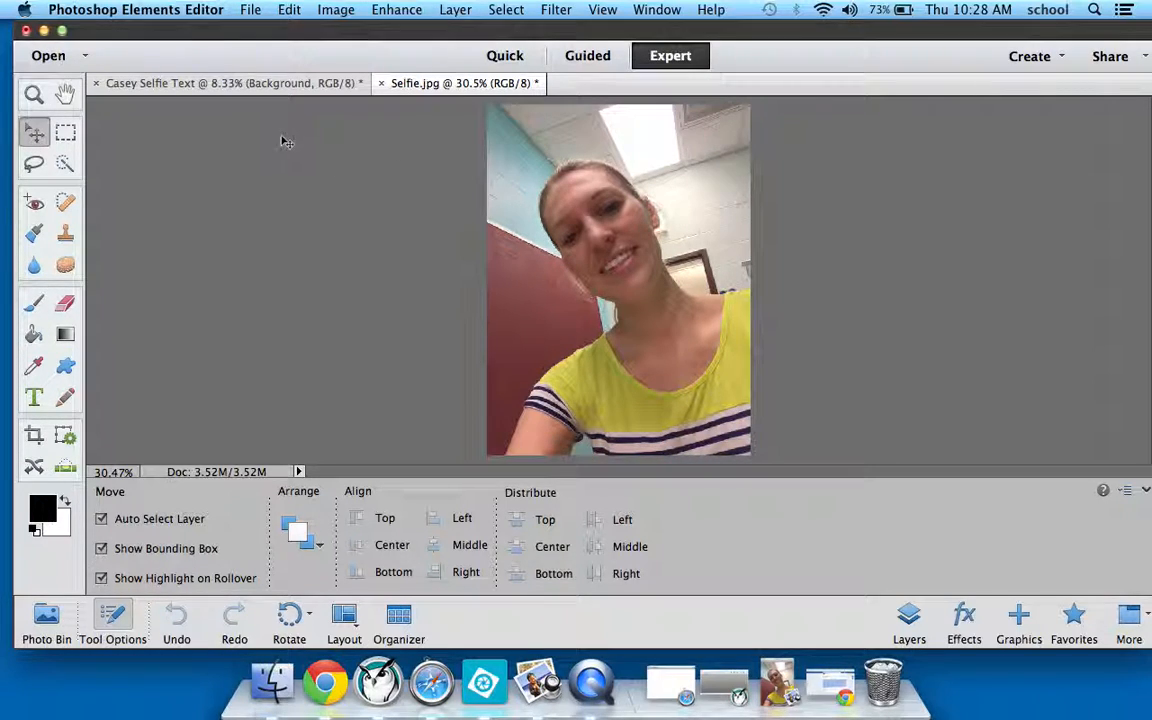
{"action": "left_click", "coordinate": [658, 10]}
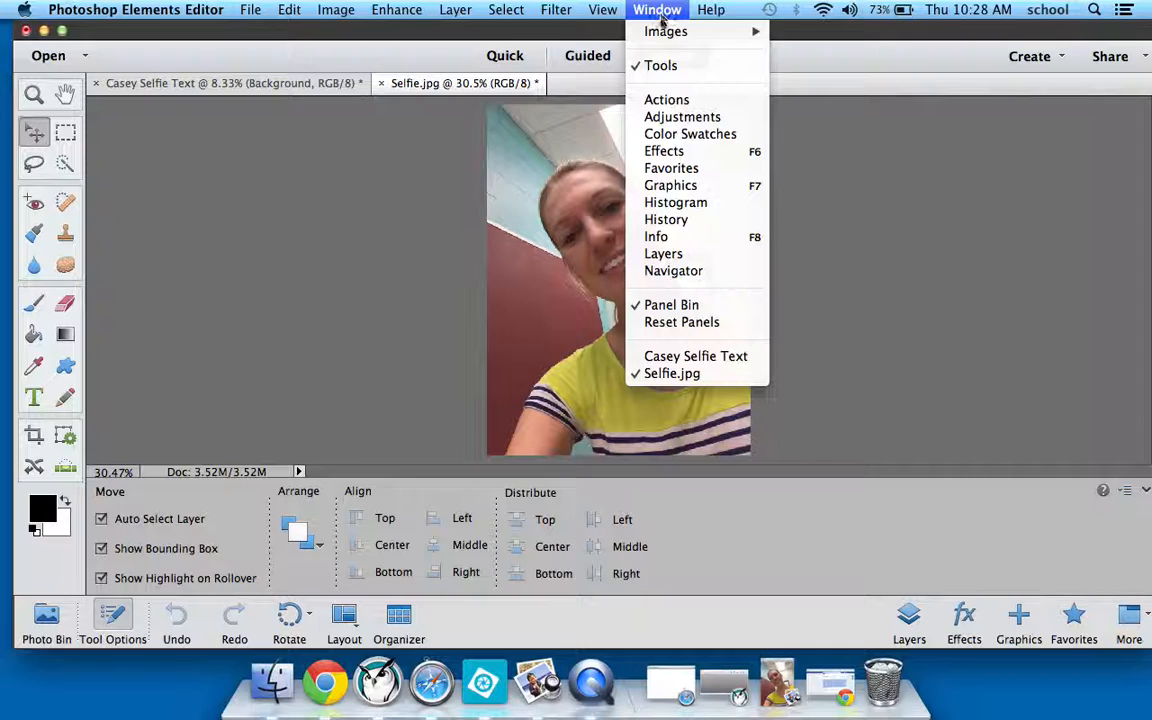
{"action": "mouse_move", "coordinate": [700, 31]}
{"action": "left_click", "coordinate": [785, 40]}
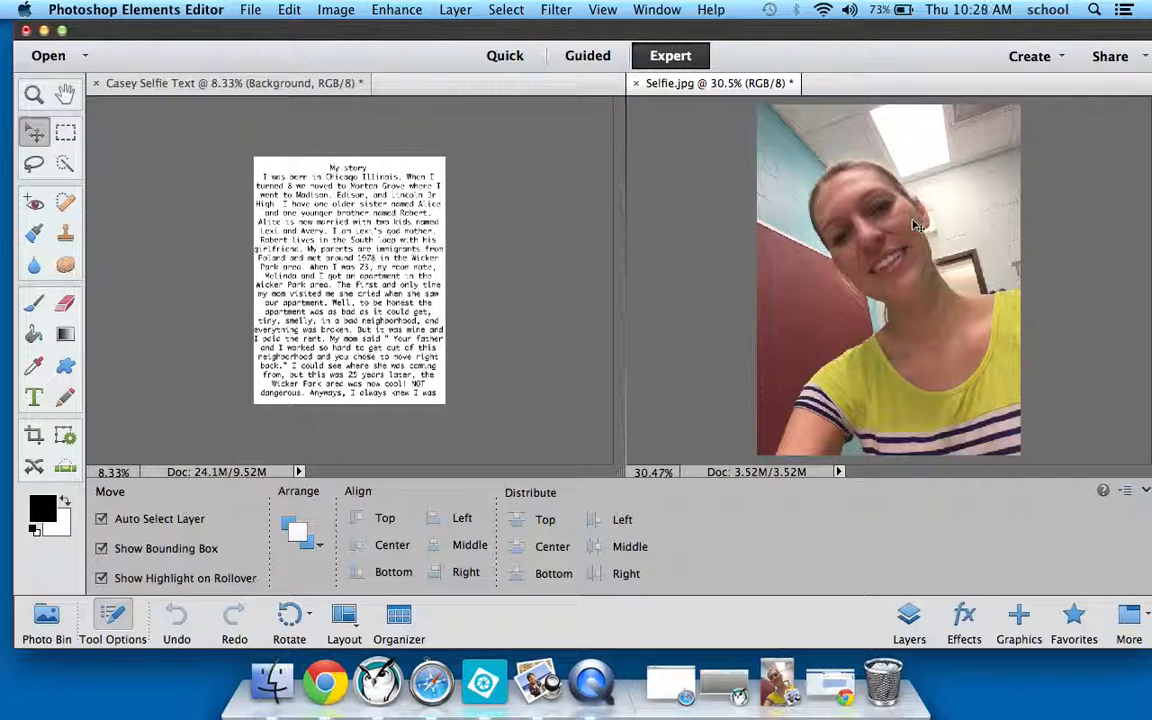
Step: Preview the Sketch filter Torn Edges on the selfie in the Filter Gallery with Image Balance 16, Smoothness 8 and Contrast 10
{"action": "left_click", "coordinate": [557, 10]}
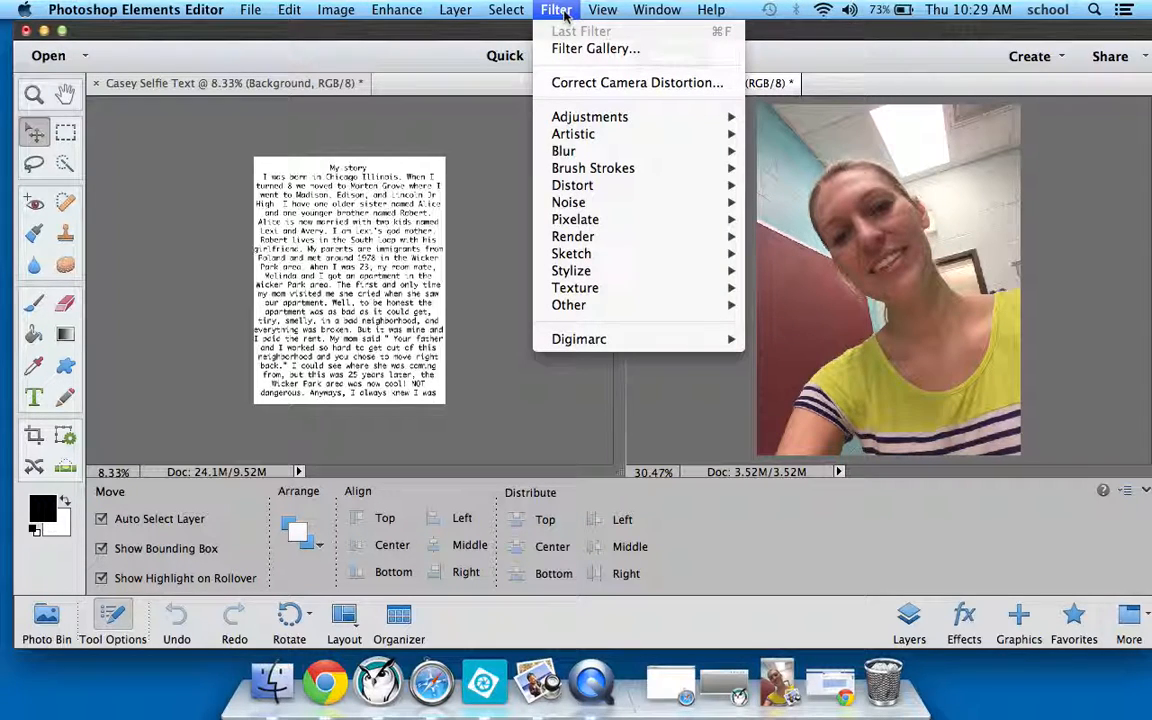
{"action": "left_click", "coordinate": [572, 50]}
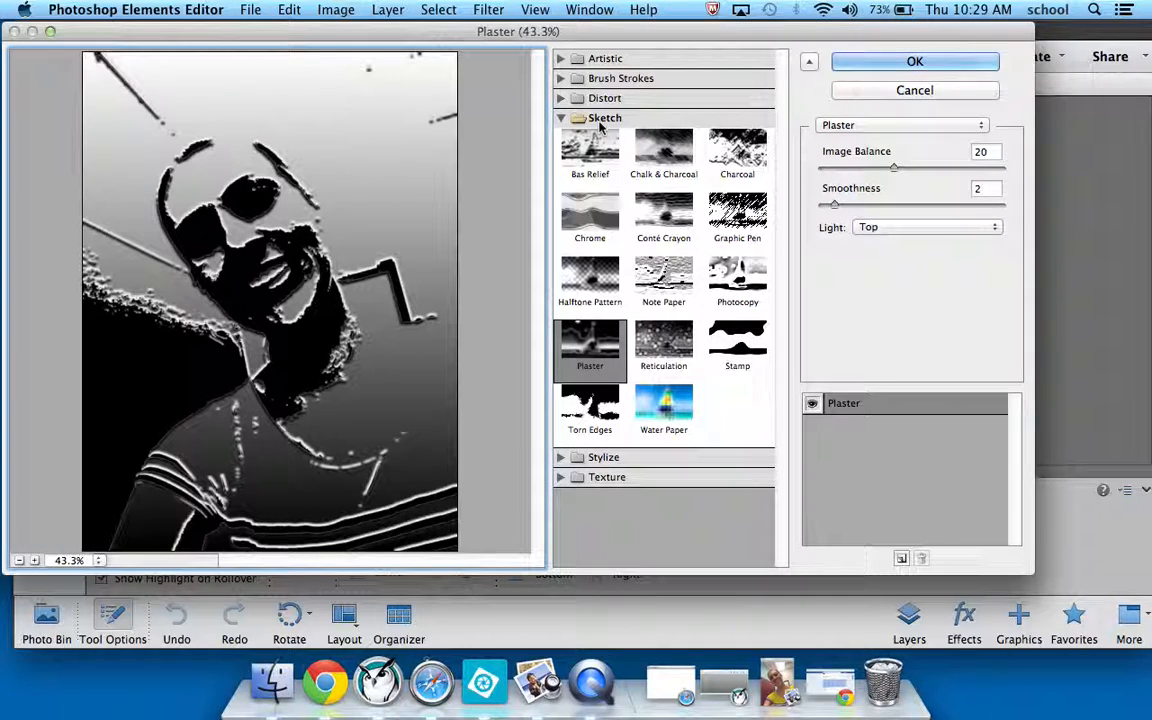
{"action": "left_click", "coordinate": [742, 343]}
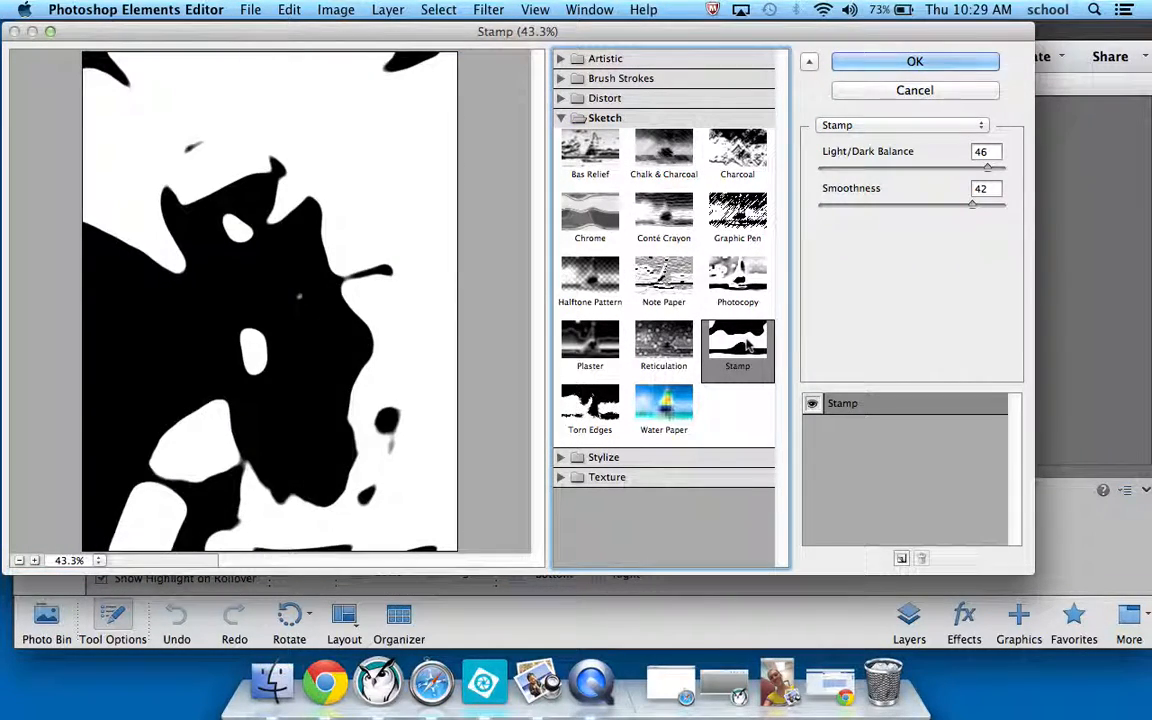
{"action": "left_click", "coordinate": [590, 406]}
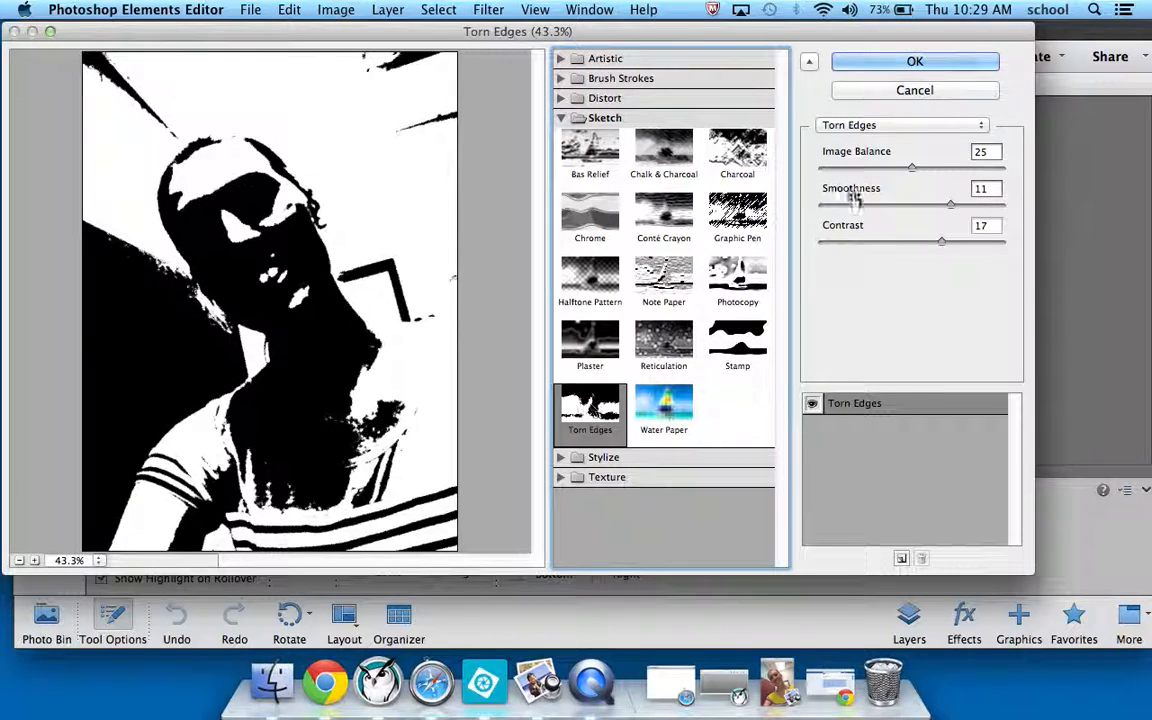
{"action": "left_click_drag", "start_coordinate": [876, 170], "coordinate": [866, 172]}
{"action": "mouse_move", "coordinate": [950, 205]}
{"action": "left_mouse_down"}
{"action": "mouse_move", "coordinate": [906, 207]}
{"action": "mouse_move", "coordinate": [925, 244]}
{"action": "mouse_move", "coordinate": [895, 245]}
{"action": "left_mouse_up"}
{"action": "left_click_drag", "start_coordinate": [866, 172], "coordinate": [892, 174]}
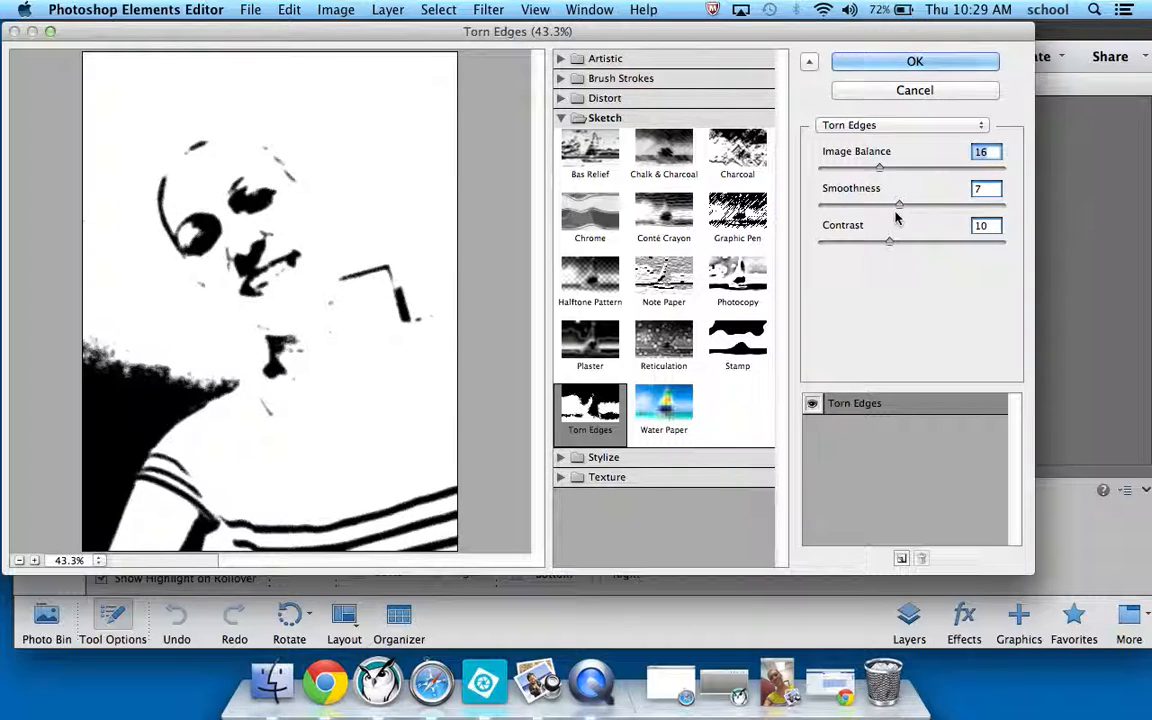
{"action": "left_click_drag", "start_coordinate": [900, 205], "coordinate": [906, 205]}
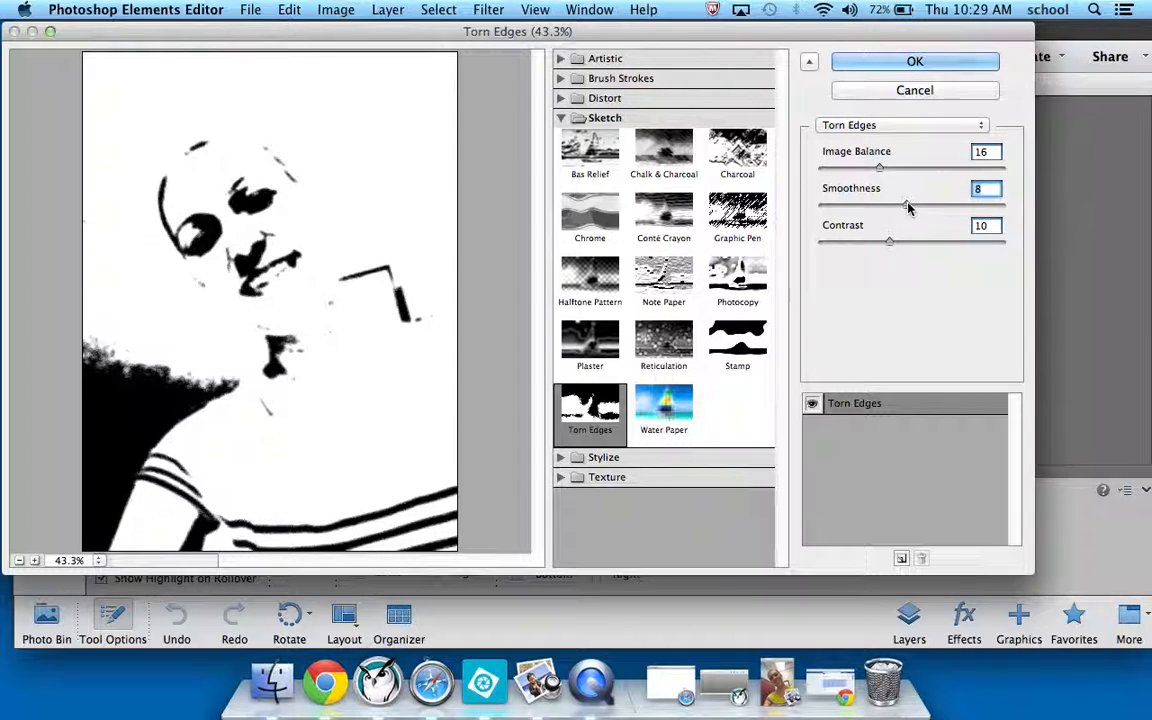
Step: Try the Stamp filter on the selfie with Smoothness 31, and return to Torn Edges
{"action": "left_click", "coordinate": [736, 345]}
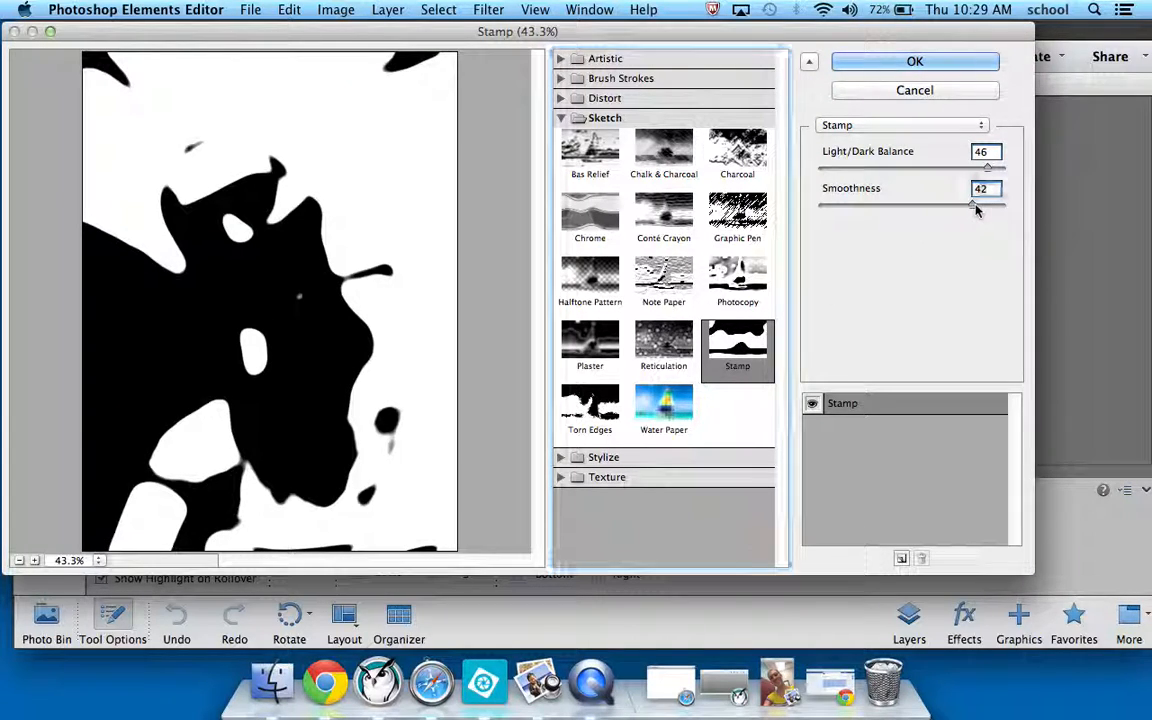
{"action": "left_click_drag", "start_coordinate": [977, 209], "coordinate": [936, 209]}
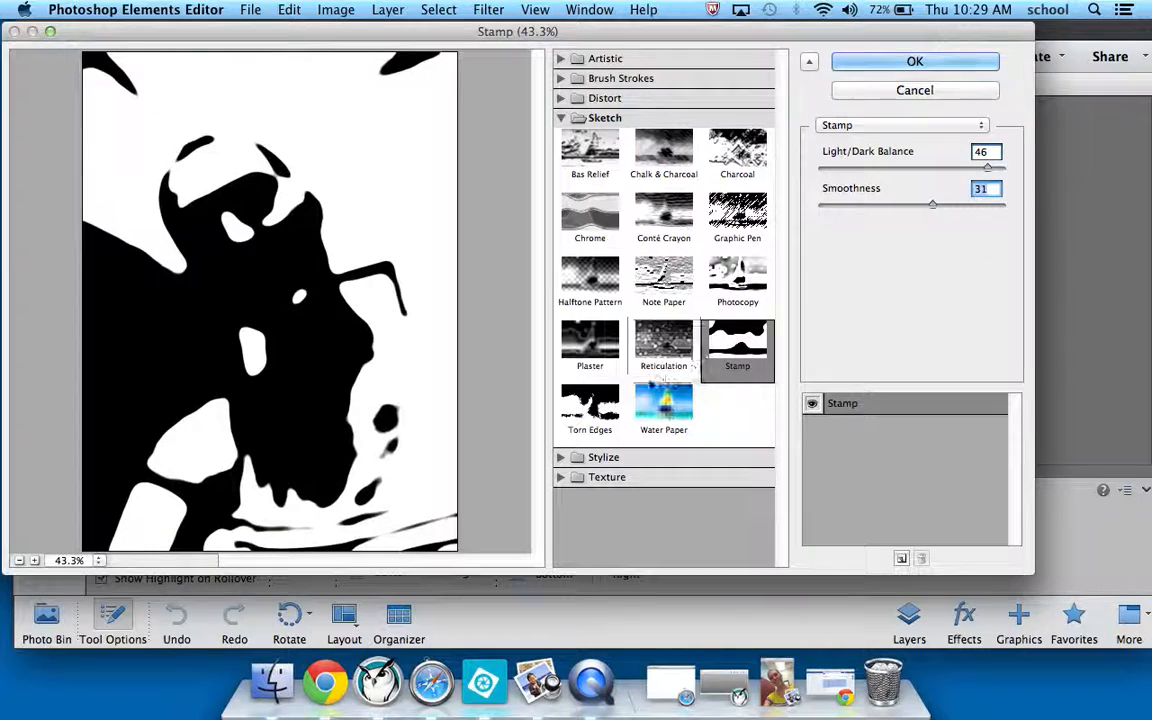
{"action": "left_click", "coordinate": [596, 406]}
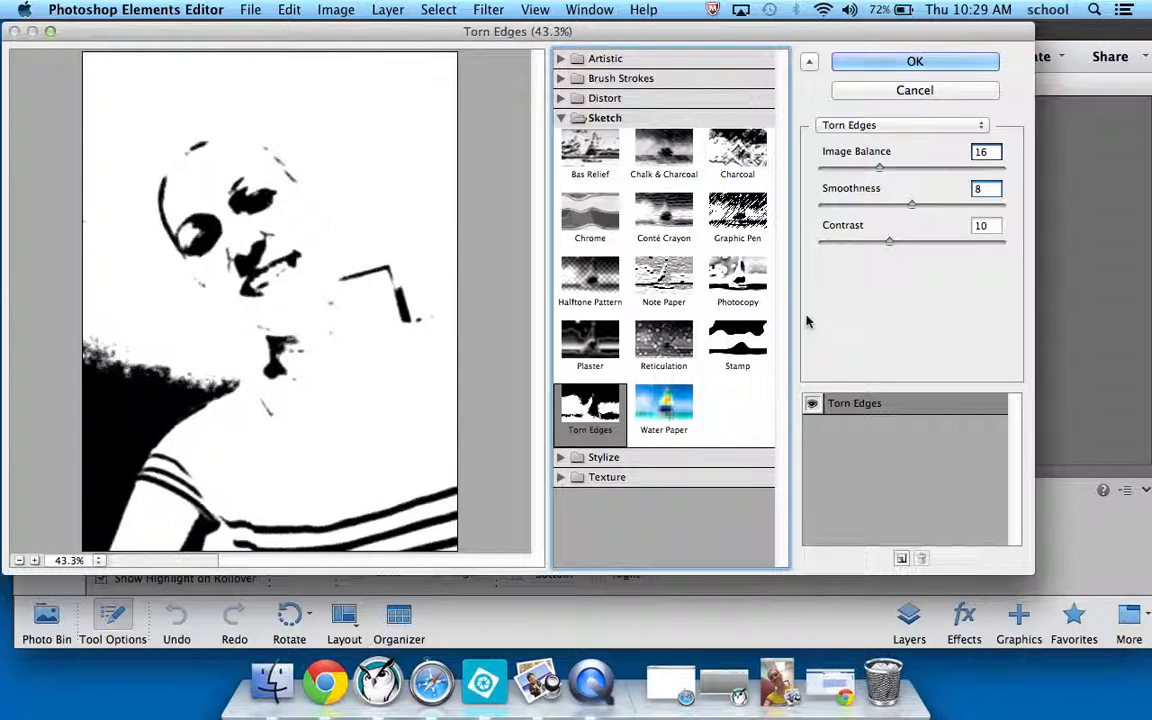
Step: Fine-tune Torn Edges to Image Balance 16, Smoothness 11 and Contrast 8, and apply it to the selfie
{"action": "mouse_move", "coordinate": [878, 168]}
{"action": "left_mouse_down"}
{"action": "mouse_move", "coordinate": [897, 163]}
{"action": "mouse_move", "coordinate": [864, 172]}
{"action": "left_mouse_up"}
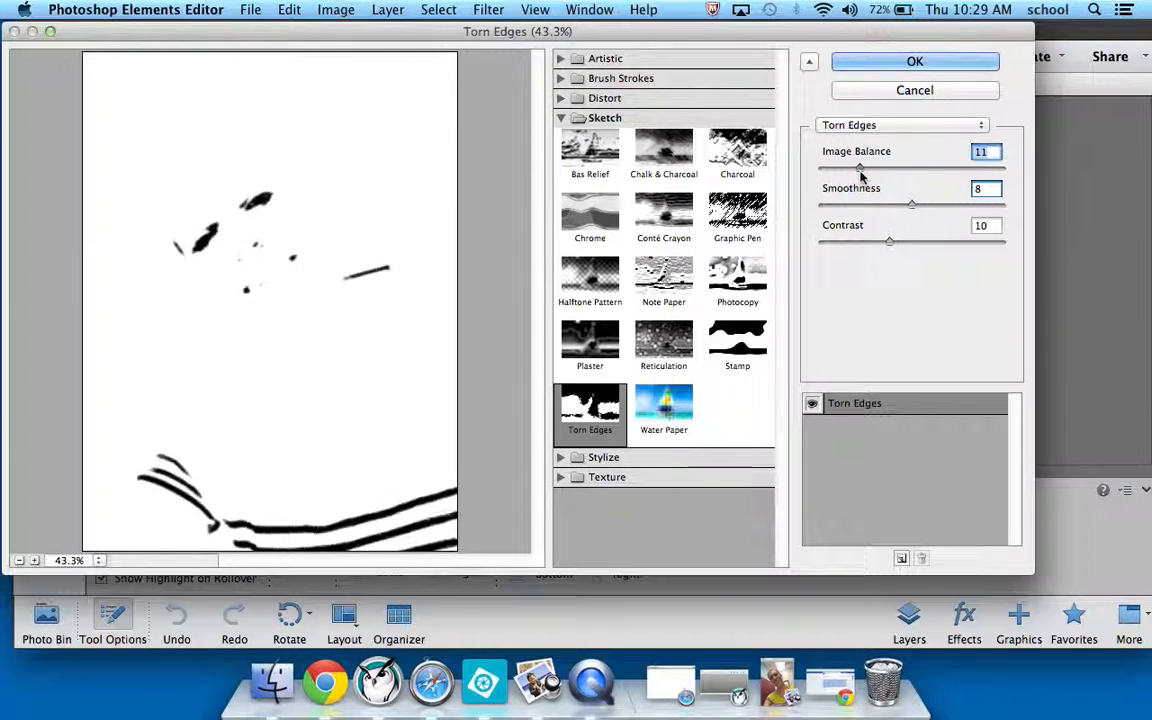
{"action": "left_click_drag", "start_coordinate": [866, 175], "coordinate": [946, 207]}
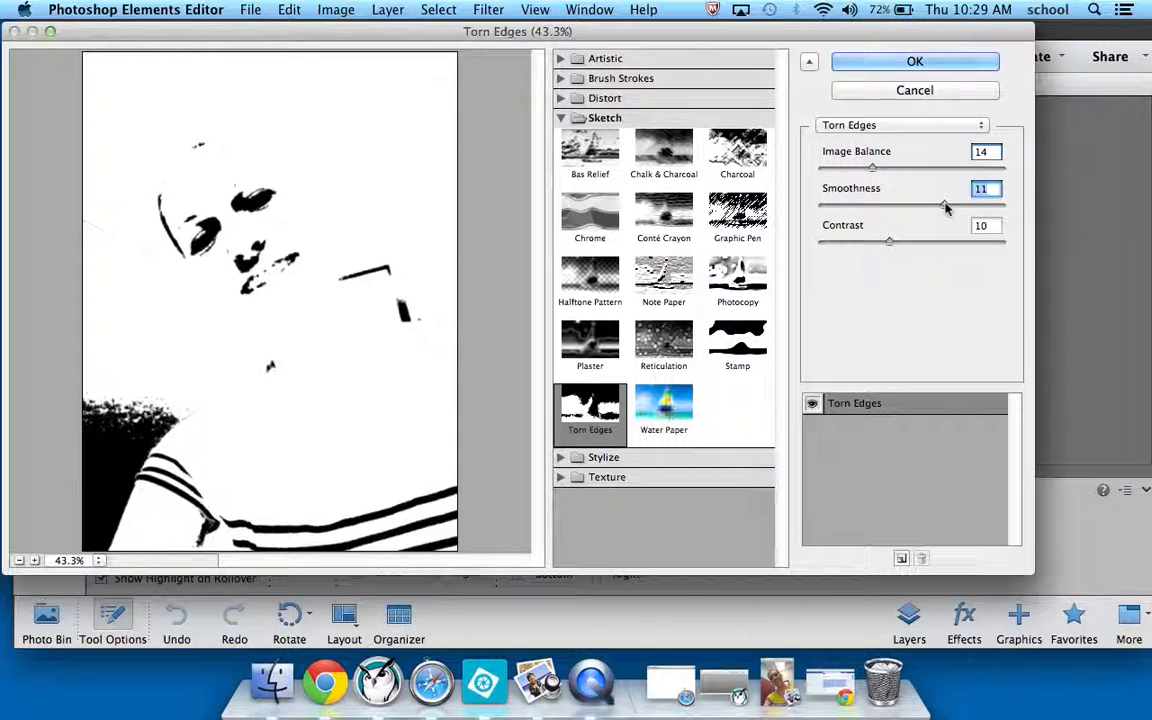
{"action": "mouse_move", "coordinate": [889, 241]}
{"action": "left_mouse_down"}
{"action": "mouse_move", "coordinate": [930, 249]}
{"action": "mouse_move", "coordinate": [874, 249]}
{"action": "left_mouse_up"}
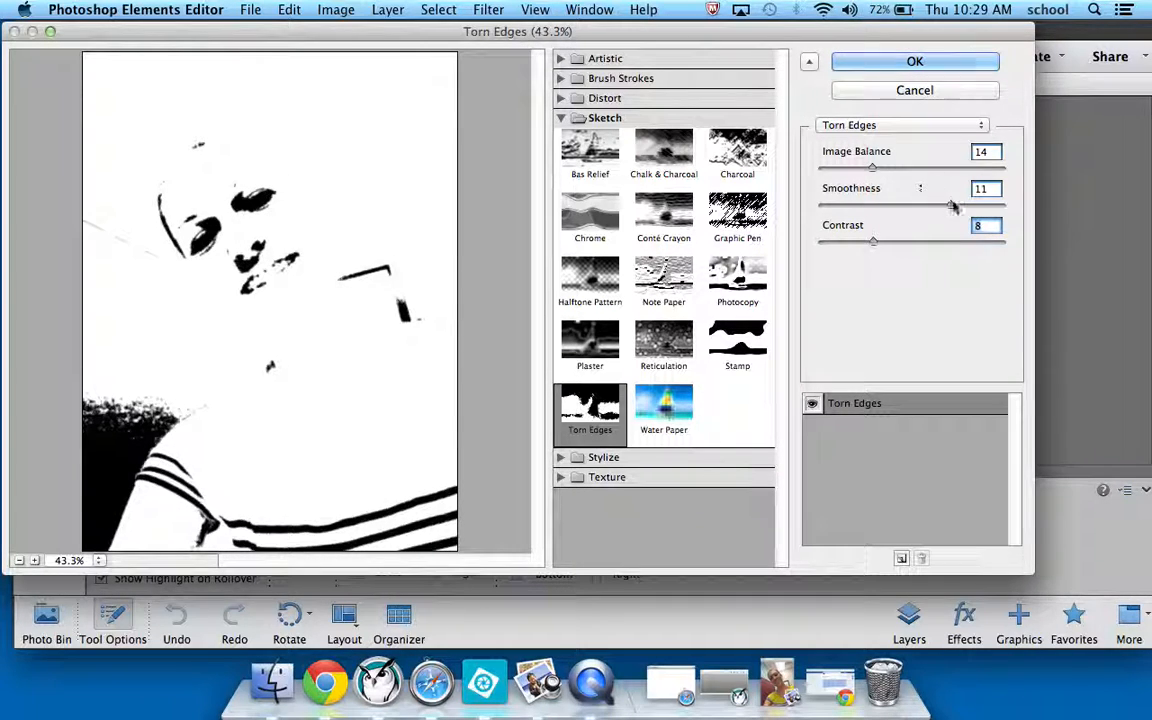
{"action": "left_click_drag", "start_coordinate": [874, 169], "coordinate": [881, 169]}
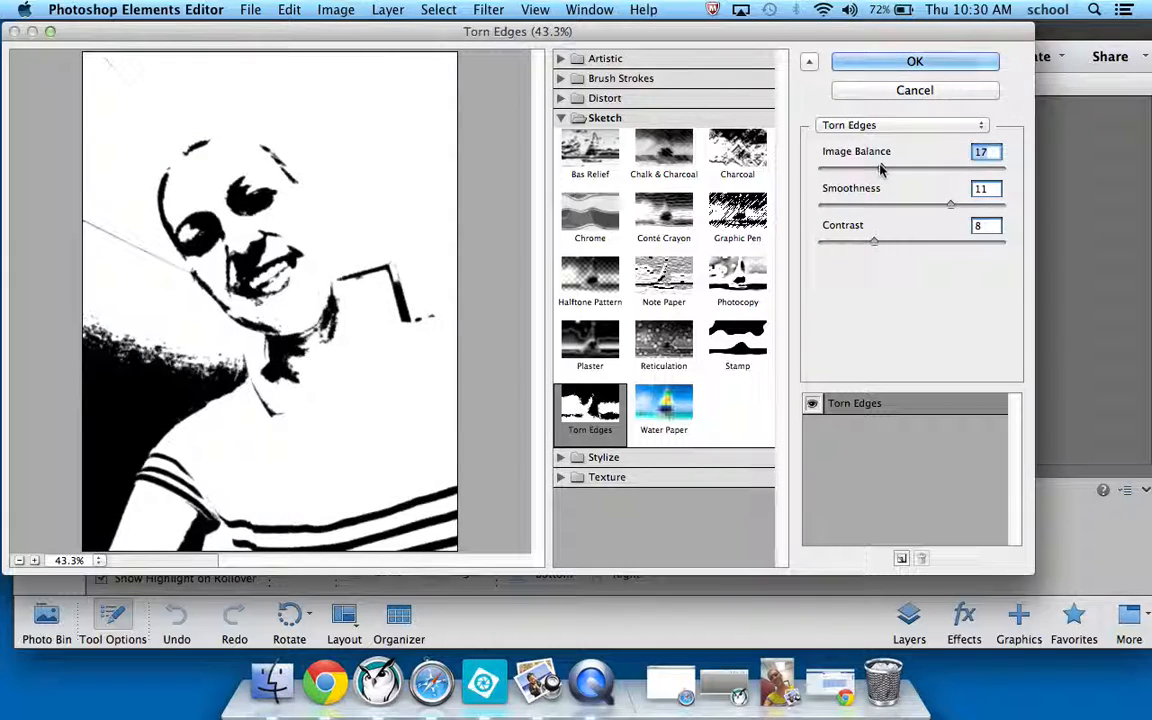
{"action": "left_click_drag", "start_coordinate": [880, 169], "coordinate": [879, 168]}
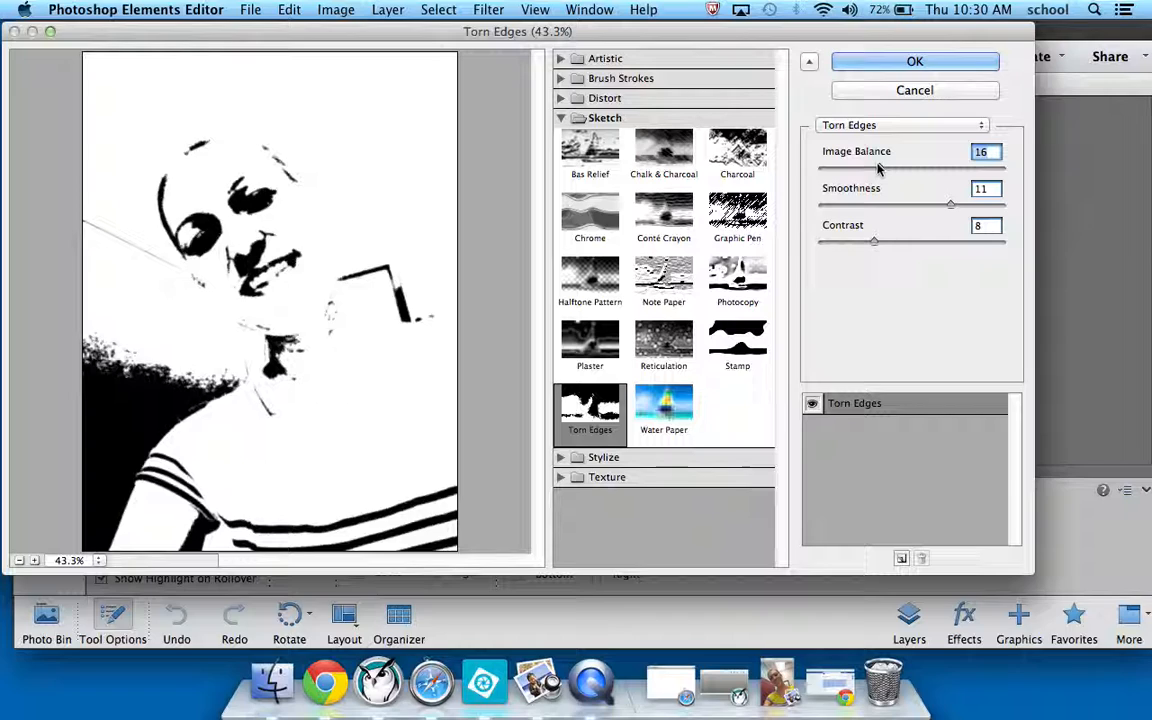
{"action": "left_click", "coordinate": [913, 61]}
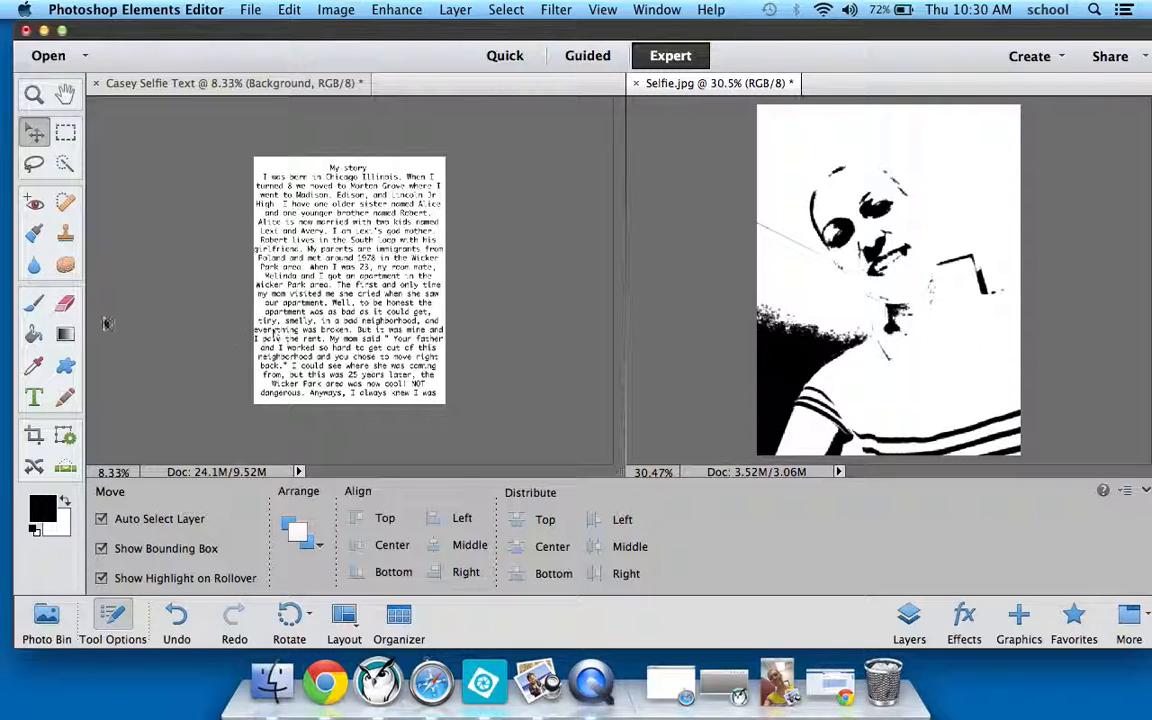
Step: Remove the white background and the white arm area from the selfie with the Magic Eraser at tolerance 32
{"action": "left_click", "coordinate": [61, 313]}
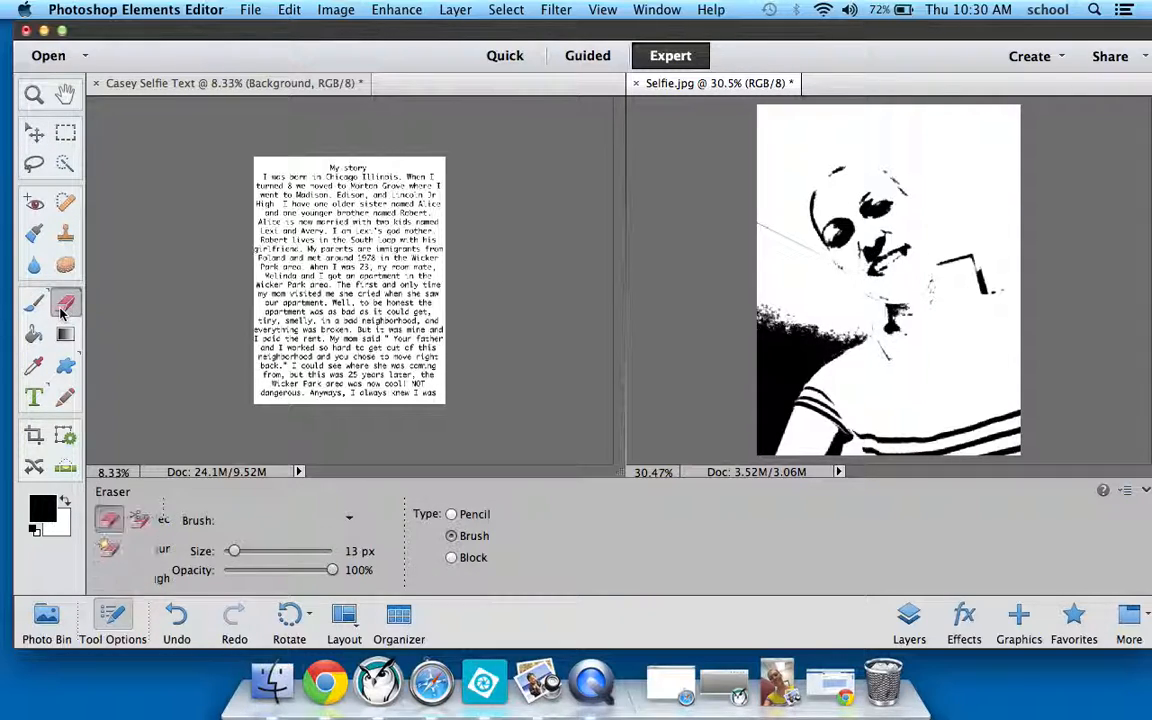
{"action": "left_click", "coordinate": [110, 552]}
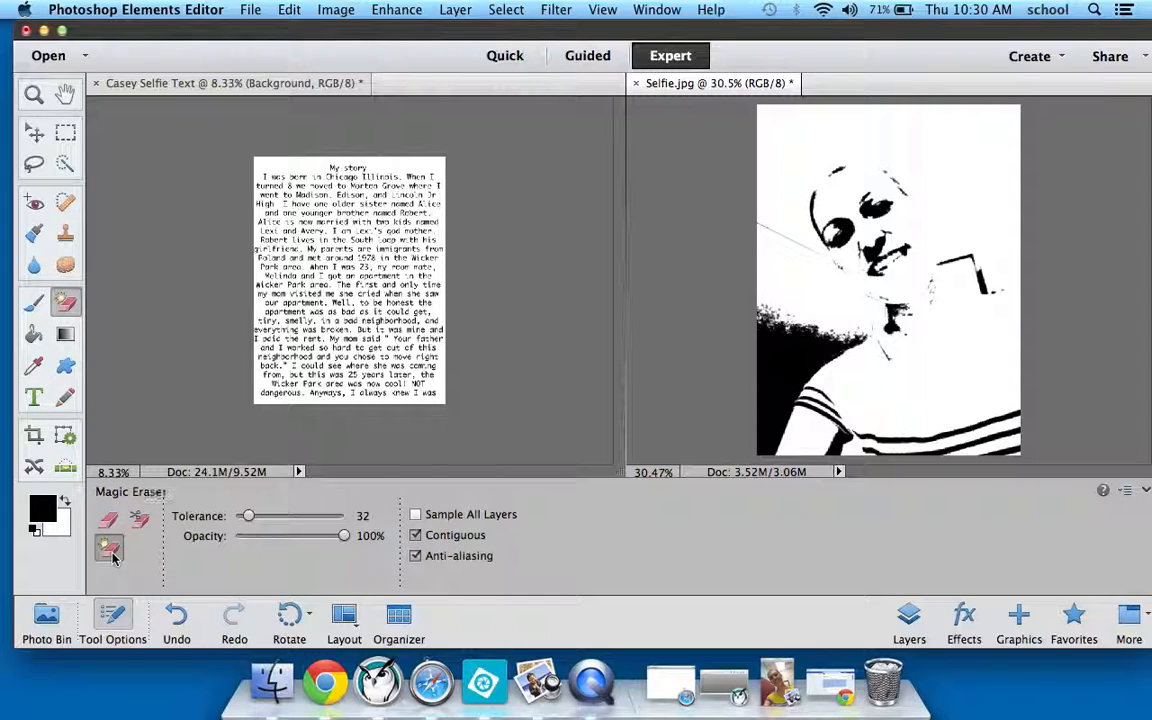
{"action": "left_click", "coordinate": [964, 199]}
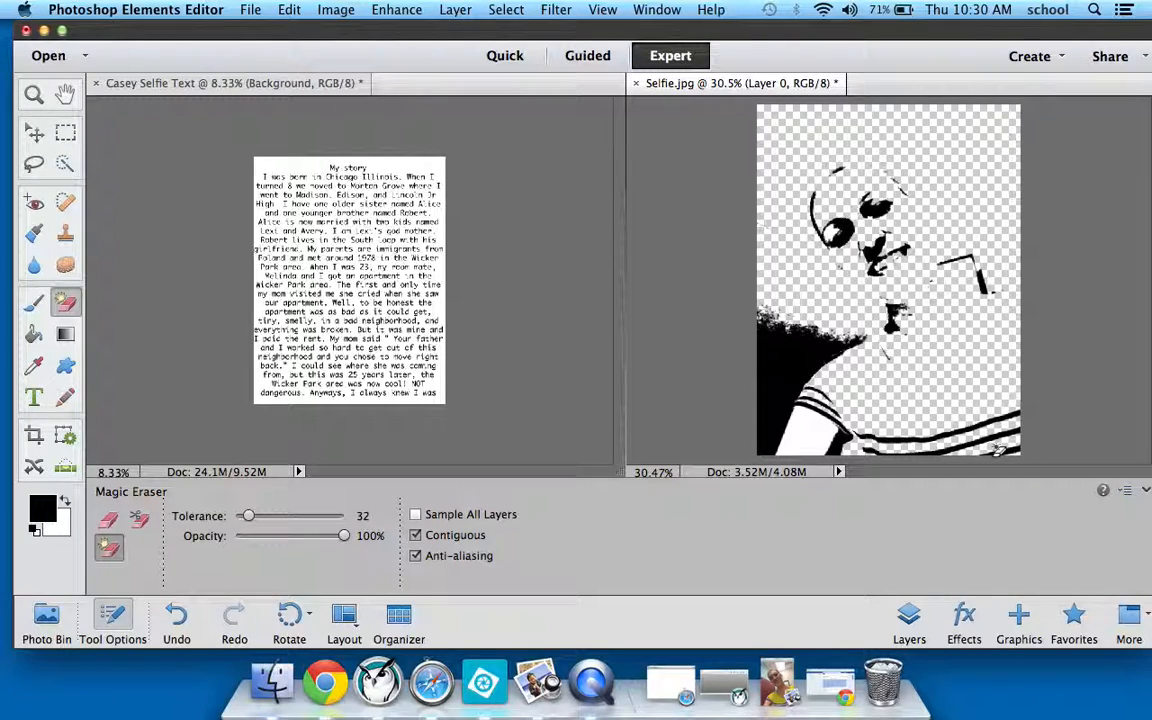
{"action": "left_click", "coordinate": [816, 440]}
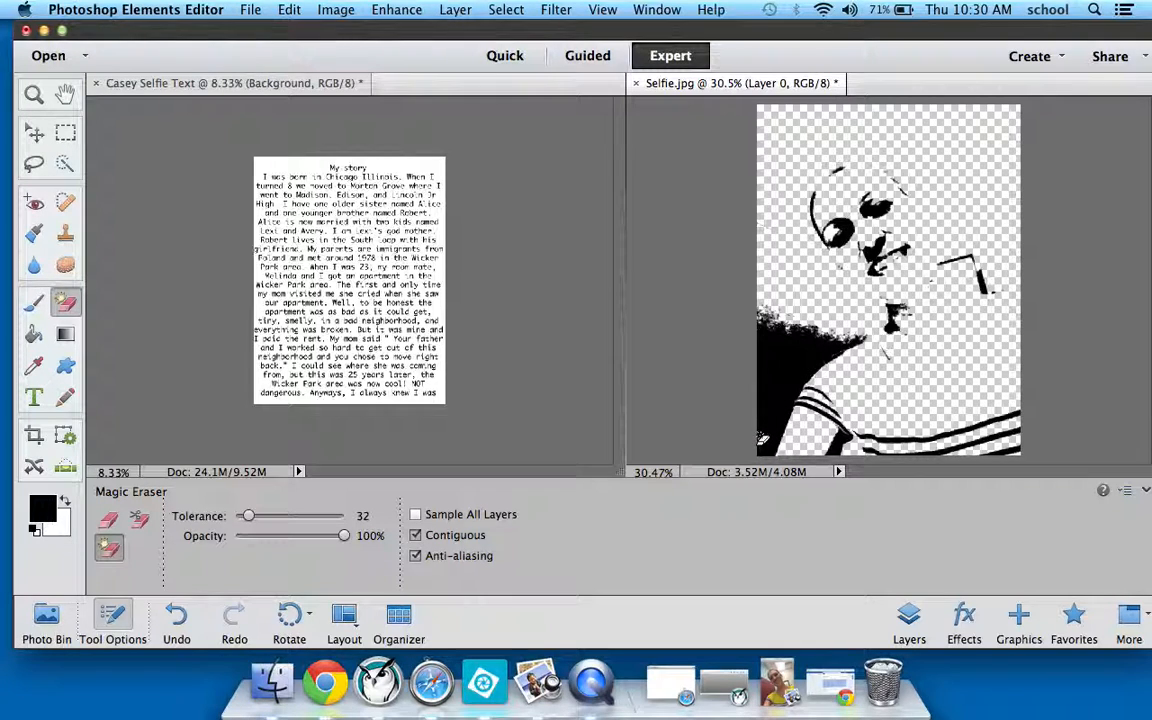
Step: Erase most of the black wall area behind the shoulder in the selfie with a 44 px Eraser brush
{"action": "left_click", "coordinate": [108, 518]}
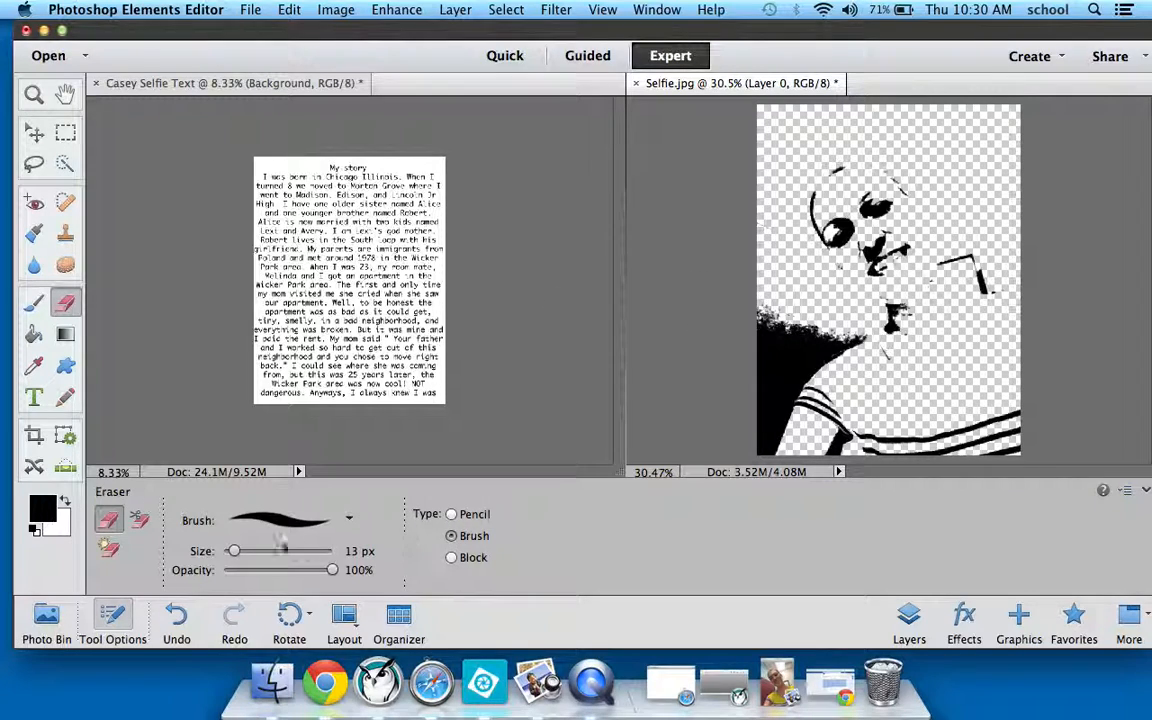
{"action": "left_click_drag", "start_coordinate": [252, 557], "coordinate": [263, 552]}
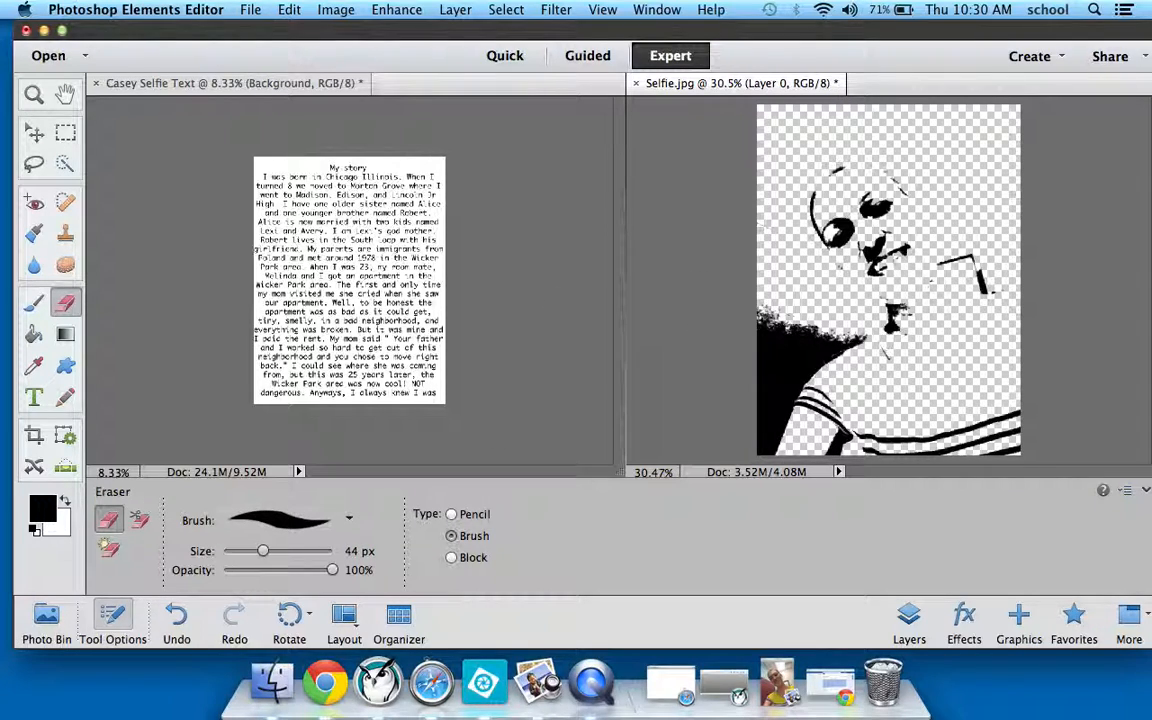
{"action": "mouse_move", "coordinate": [838, 325]}
{"action": "left_mouse_down"}
{"action": "mouse_move", "coordinate": [753, 439]}
{"action": "mouse_move", "coordinate": [801, 331]}
{"action": "mouse_move", "coordinate": [757, 374]}
{"action": "mouse_move", "coordinate": [753, 396]}
{"action": "mouse_move", "coordinate": [788, 311]}
{"action": "mouse_move", "coordinate": [753, 395]}
{"action": "mouse_move", "coordinate": [781, 298]}
{"action": "left_mouse_up"}
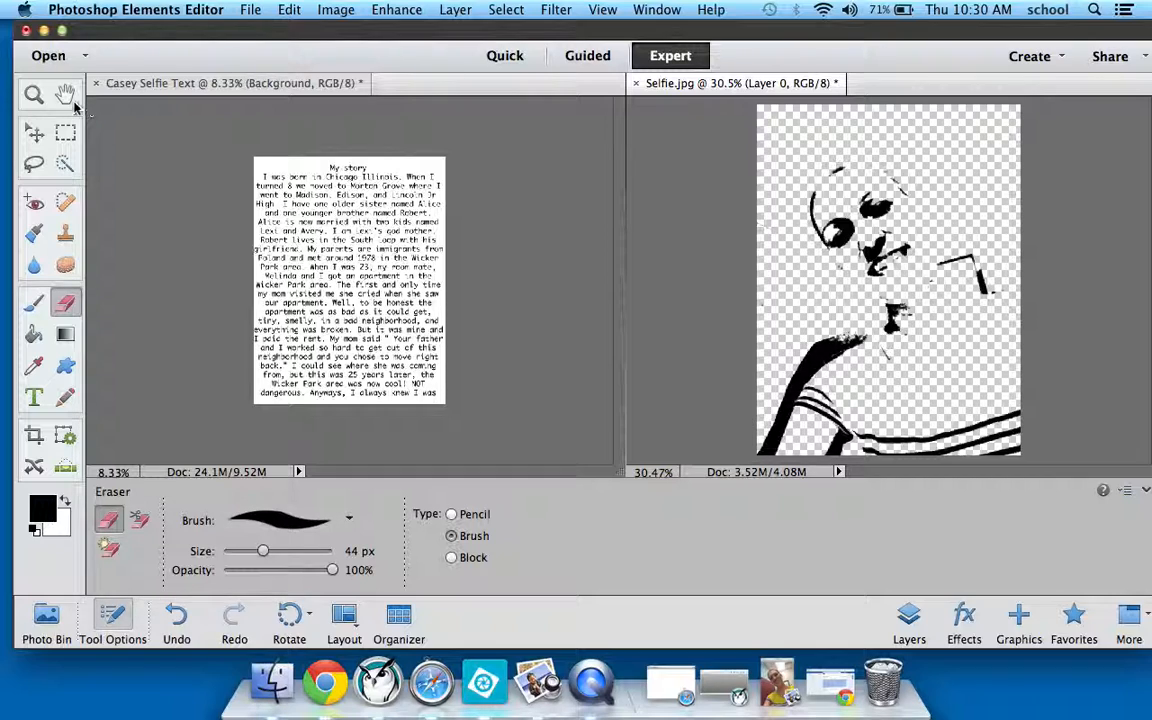
Step: Move the background-free selfie from Selfie.jpg onto the story page with the Move tool
{"action": "left_click", "coordinate": [33, 135]}
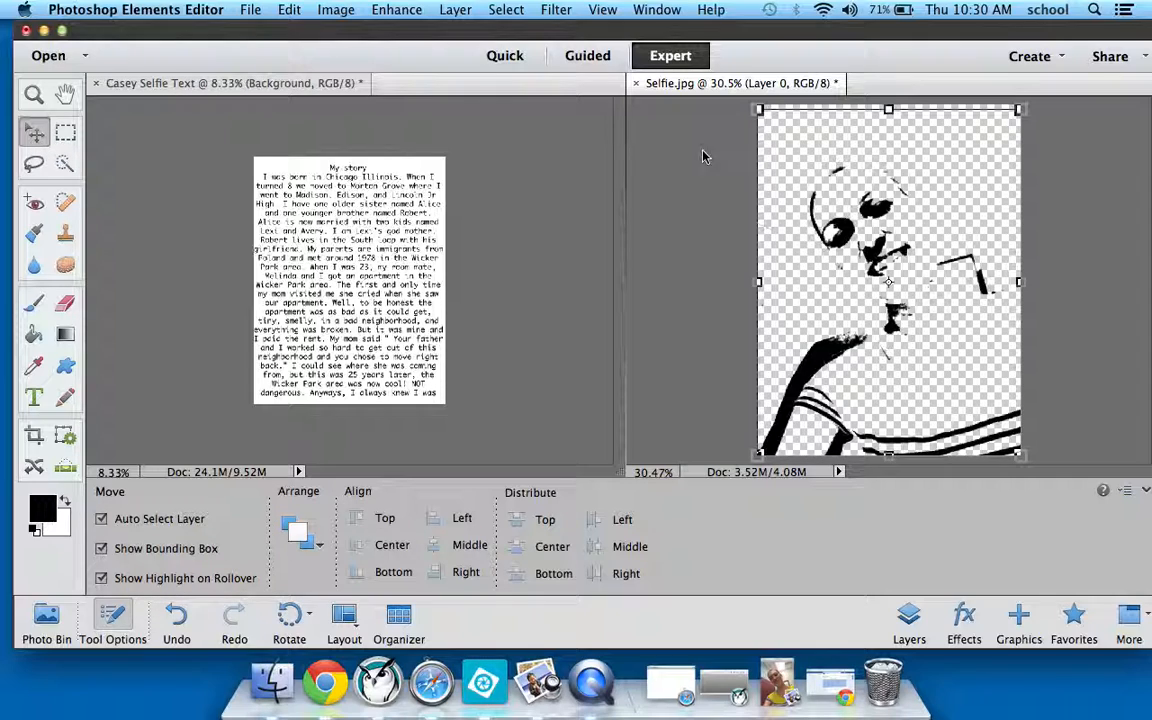
{"action": "left_click_drag", "start_coordinate": [862, 223], "coordinate": [372, 234]}
{"action": "left_click", "coordinate": [898, 291]}
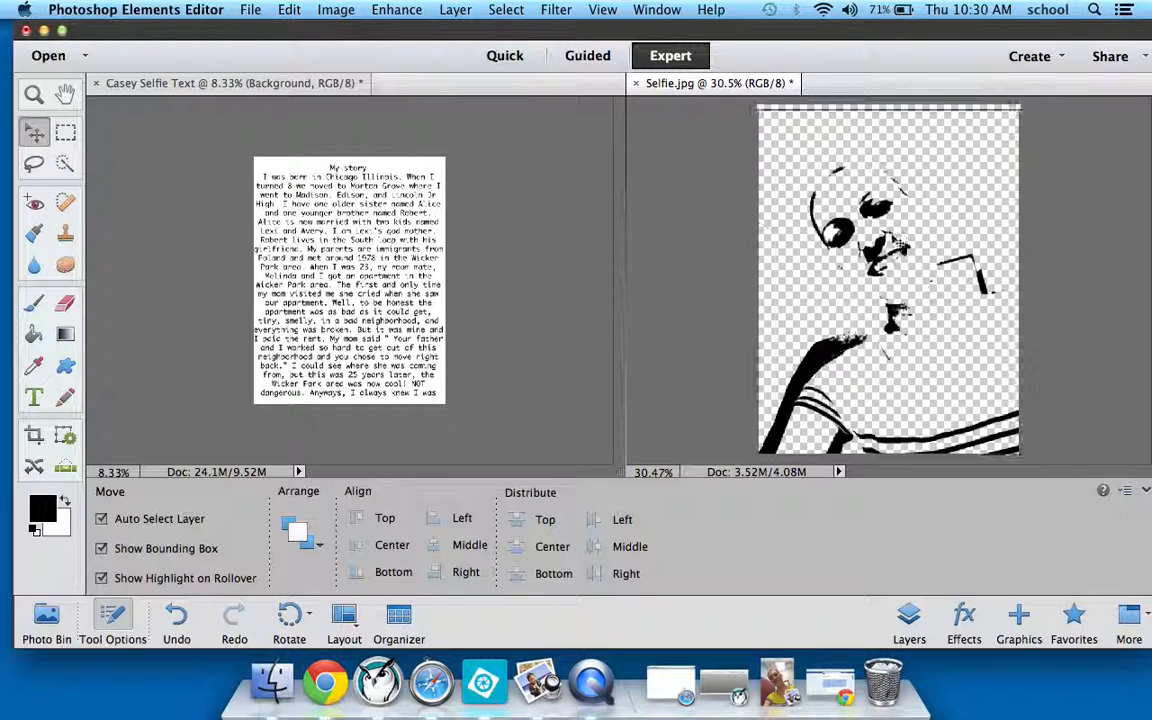
{"action": "left_click_drag", "start_coordinate": [886, 232], "coordinate": [475, 250]}
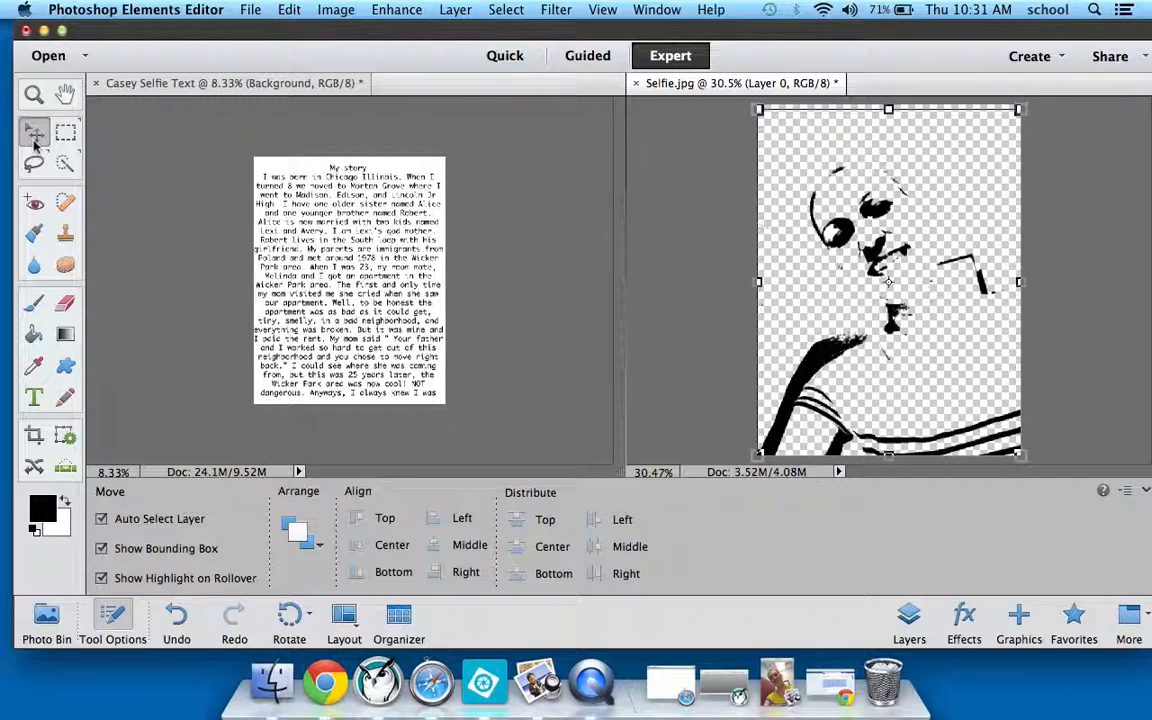
{"action": "left_click", "coordinate": [64, 93]}
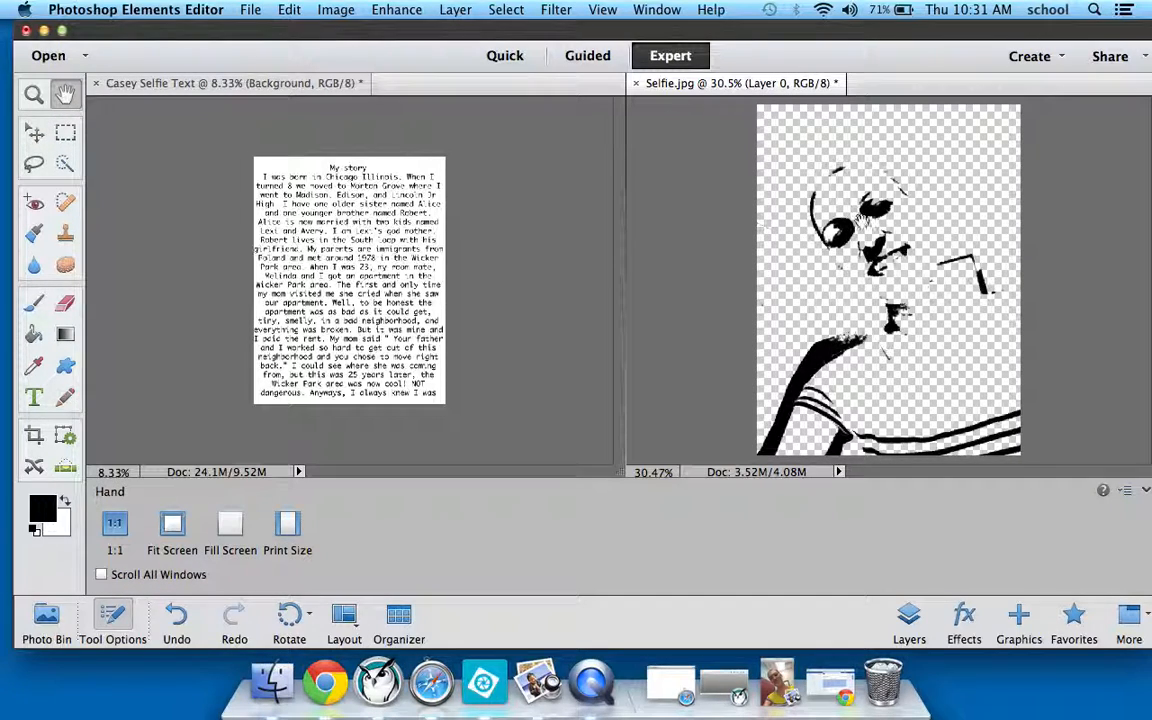
{"action": "left_click", "coordinate": [35, 132]}
{"action": "left_click_drag", "start_coordinate": [876, 270], "coordinate": [305, 252]}
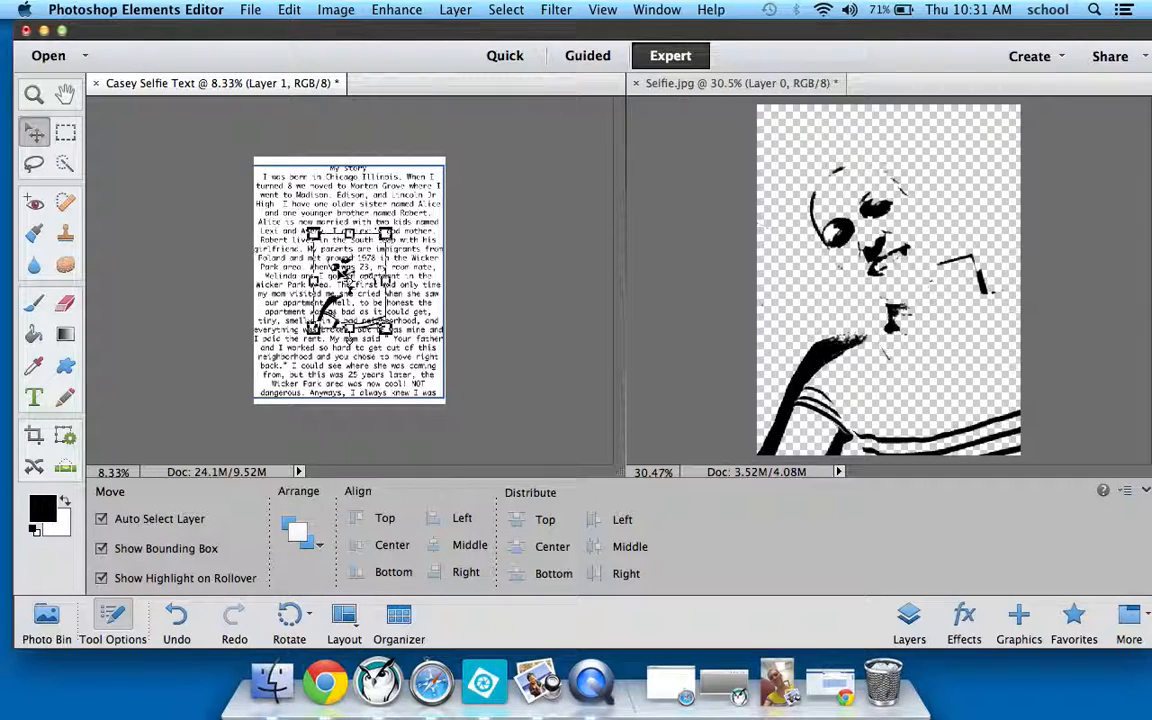
Step: Enlarge the selfie proportionally to fill the story page, apply the transformation, and show the page's layers
{"action": "left_click_drag", "start_coordinate": [386, 233], "coordinate": [441, 159]}
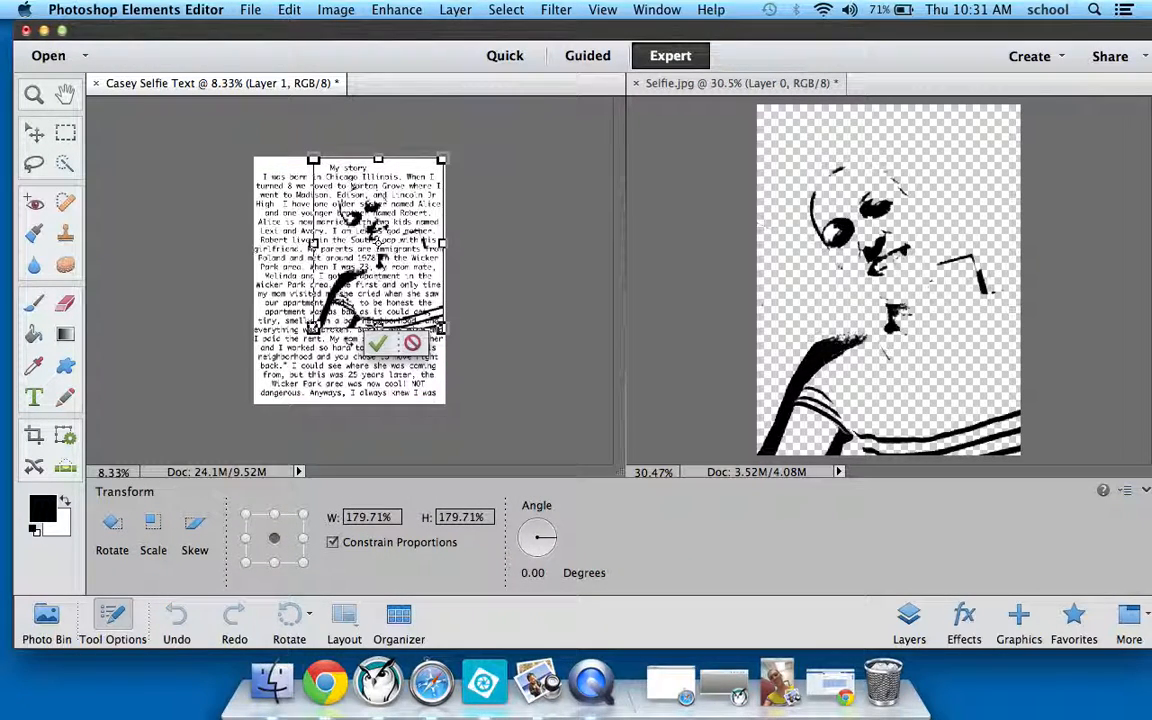
{"action": "left_click_drag", "start_coordinate": [313, 328], "coordinate": [258, 400]}
{"action": "left_click", "coordinate": [377, 414]}
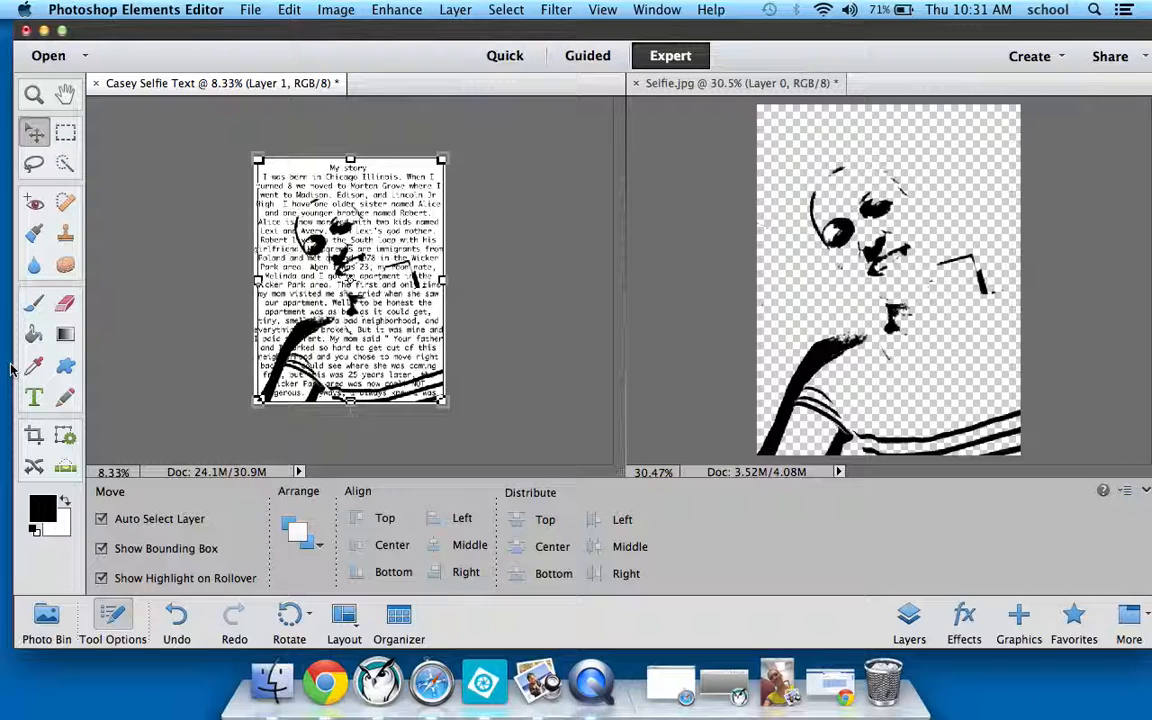
{"action": "left_click", "coordinate": [907, 620]}
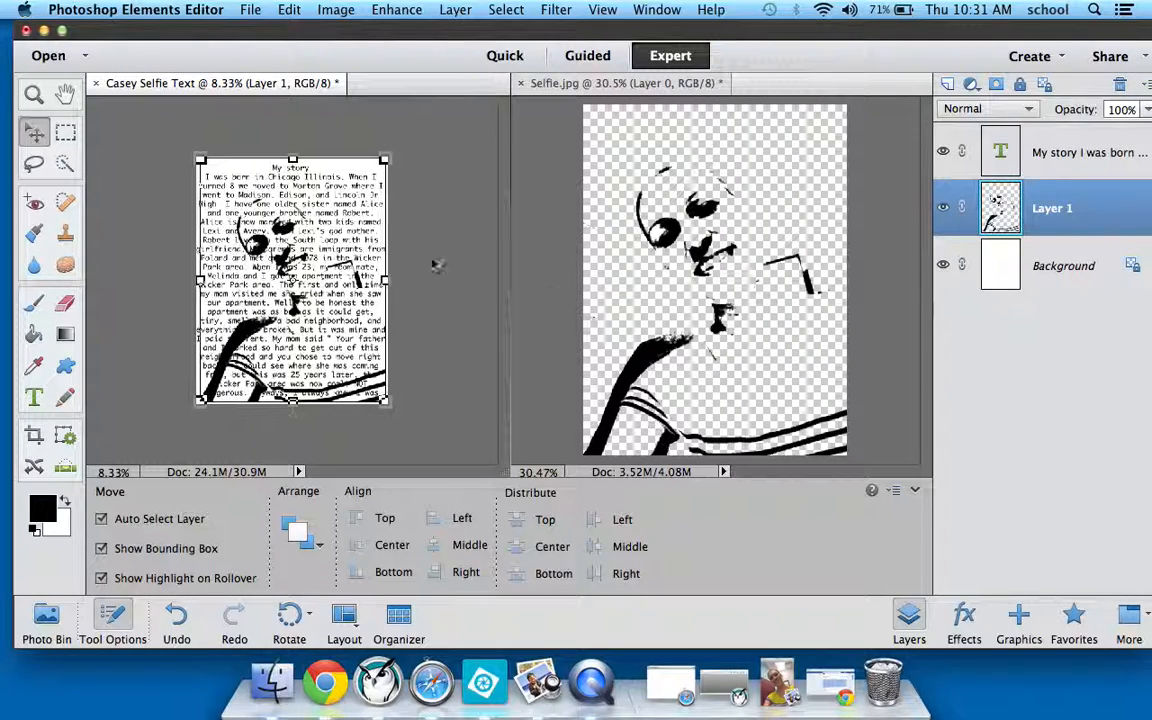
{"action": "left_click", "coordinate": [396, 259]}
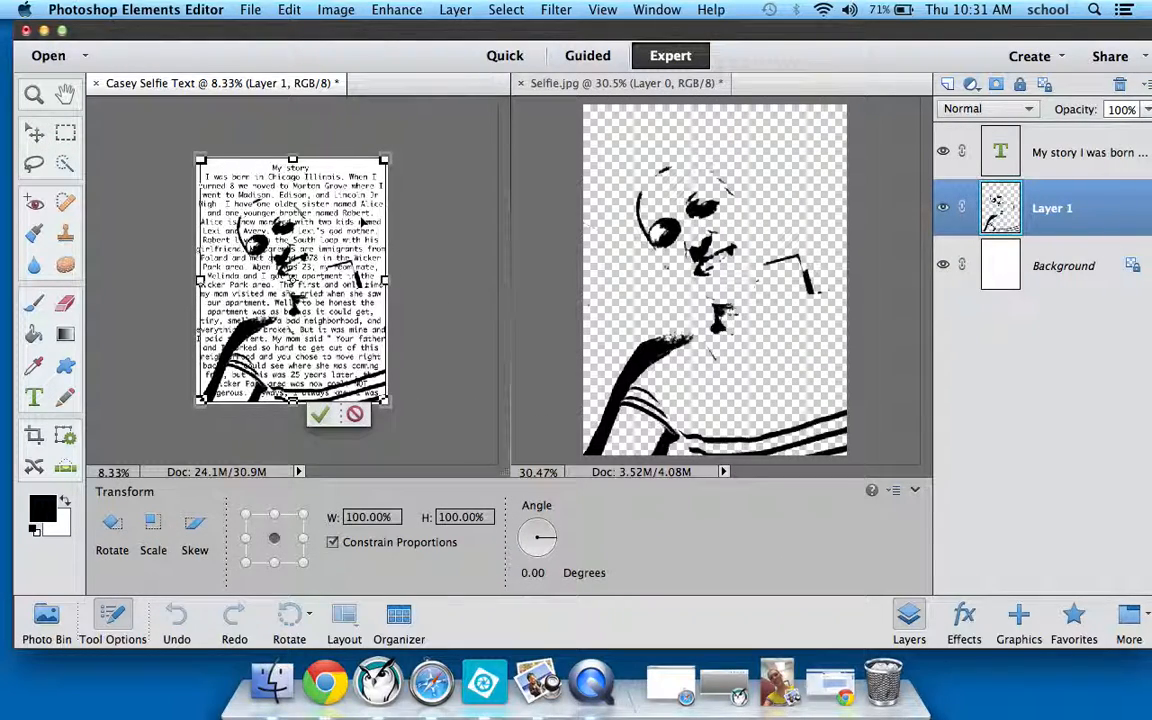
{"action": "left_click", "coordinate": [319, 415]}
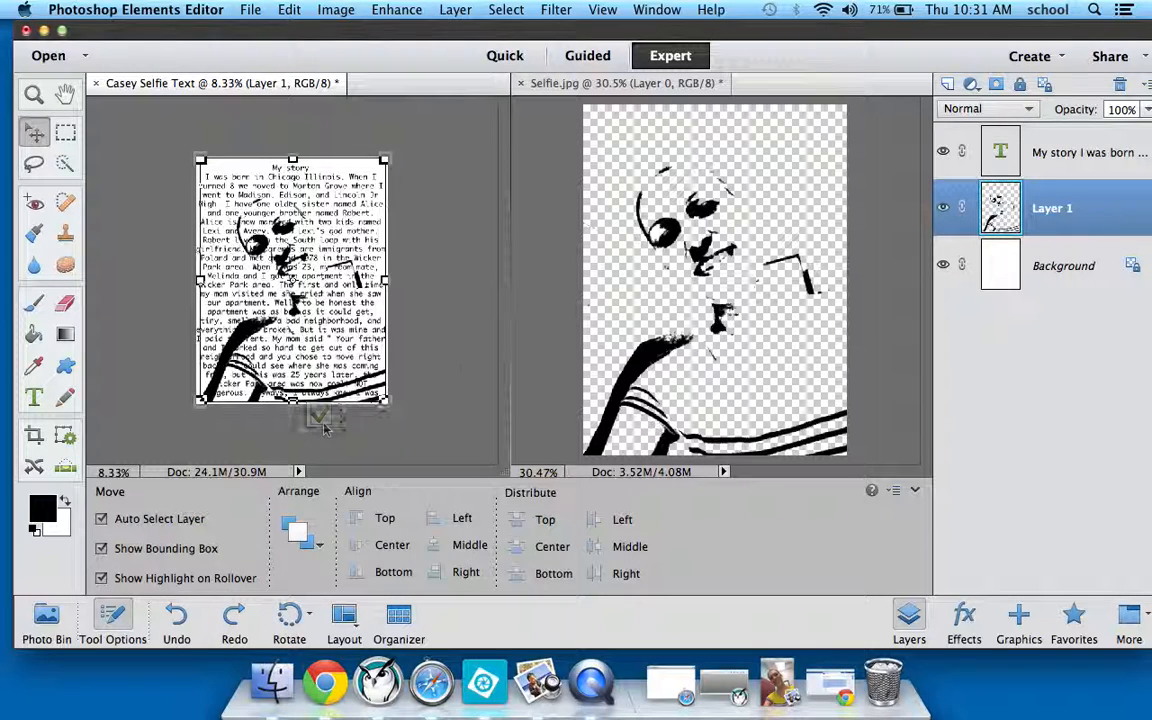
Step: Try red as the colour of the story text, and undo the colour change
{"action": "left_click", "coordinate": [1013, 165]}
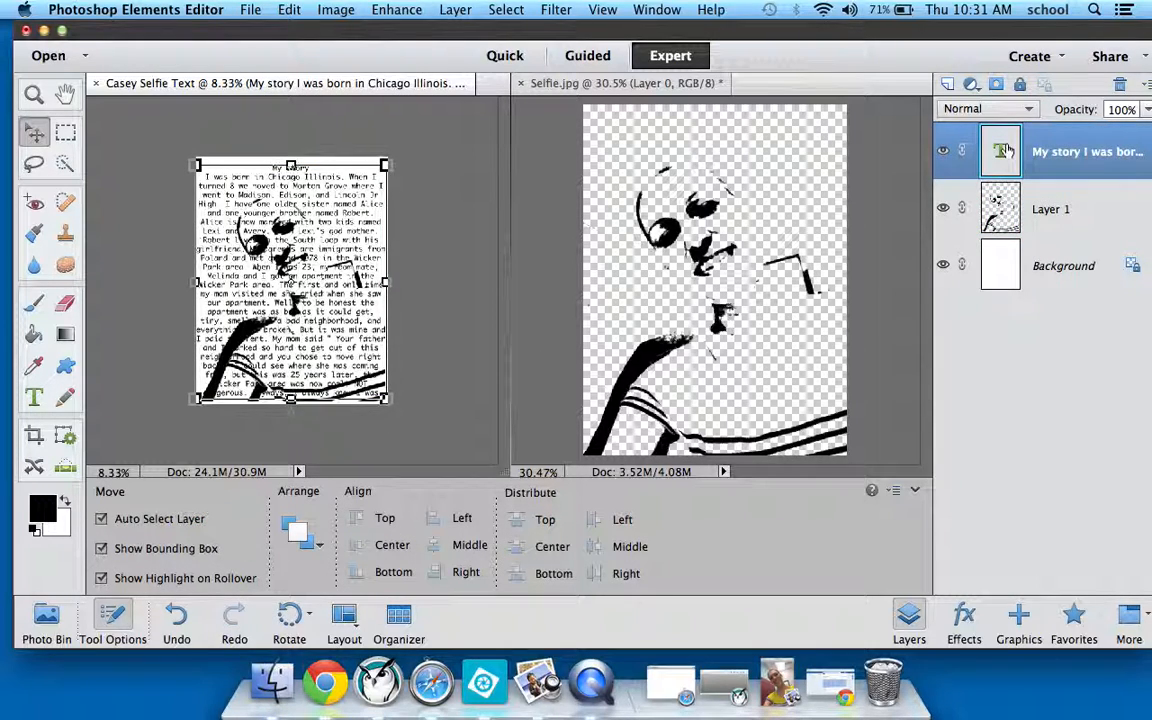
{"action": "double_click", "coordinate": [1001, 151]}
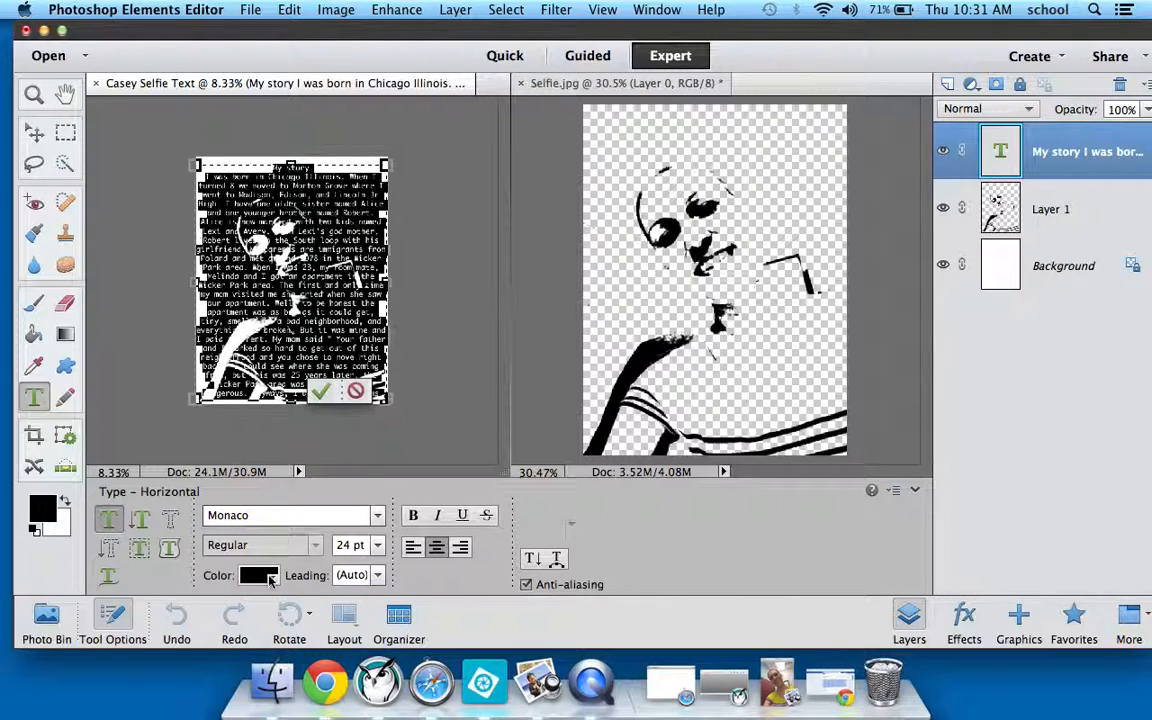
{"action": "left_click", "coordinate": [271, 576]}
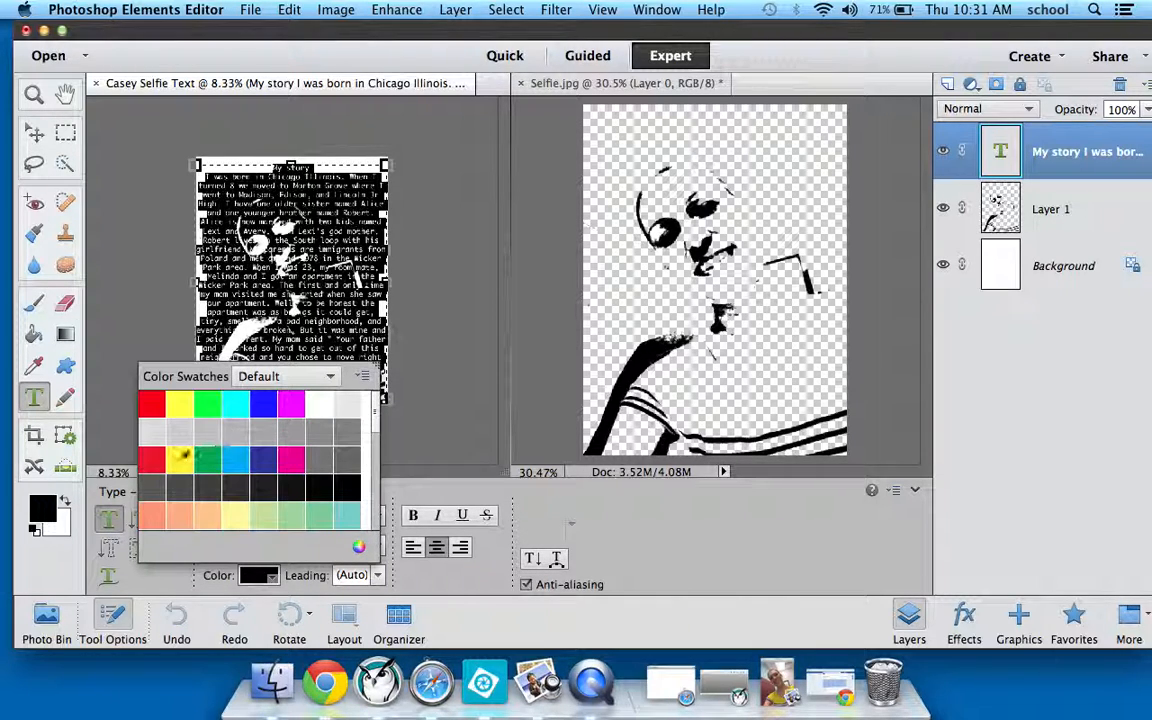
{"action": "left_click", "coordinate": [153, 459]}
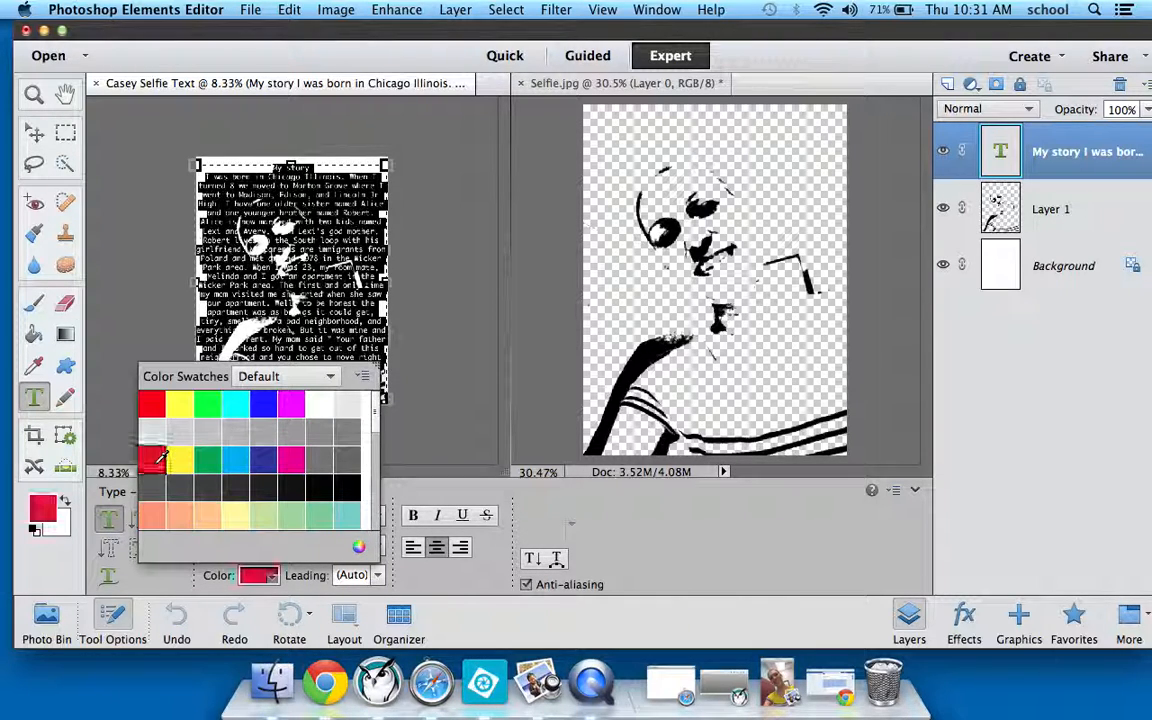
{"action": "left_click", "coordinate": [439, 411]}
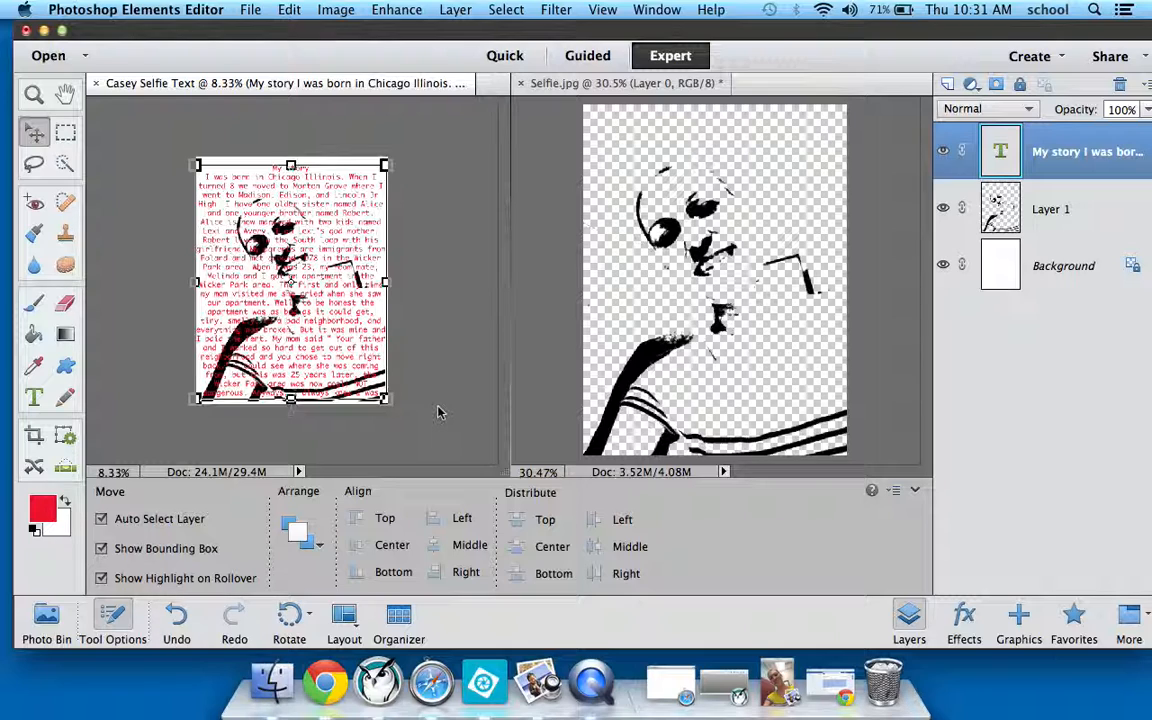
{"action": "key", "text": "super+z"}
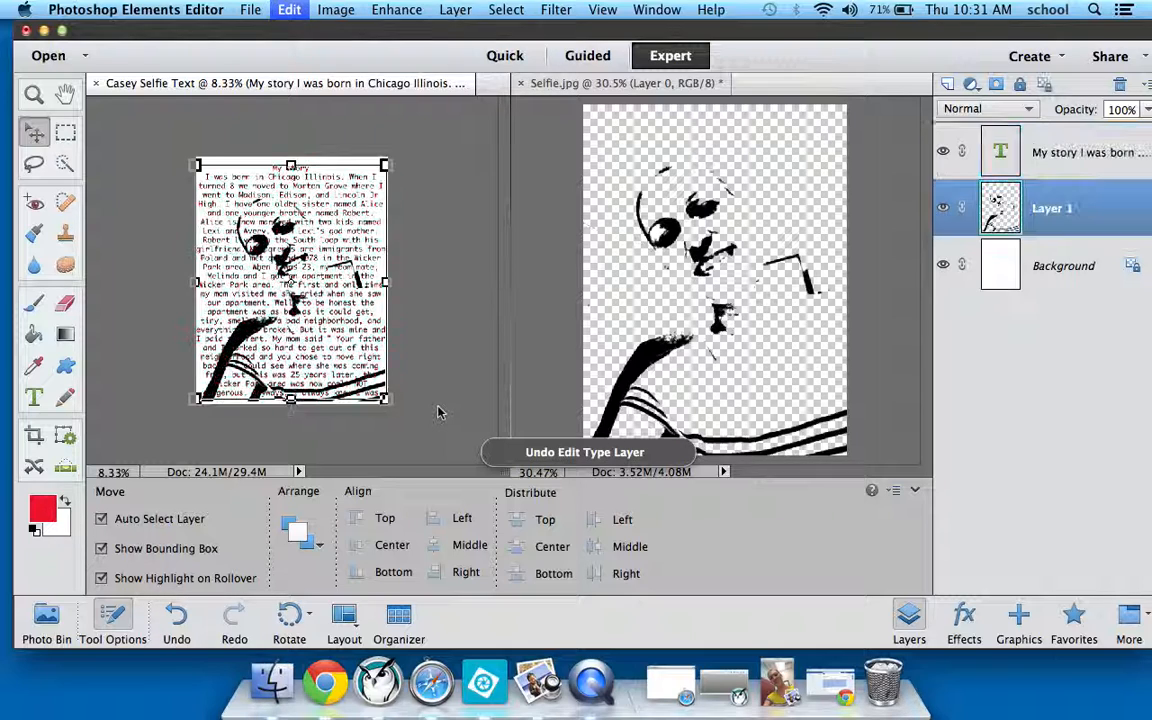
{"action": "left_click", "coordinate": [450, 361]}
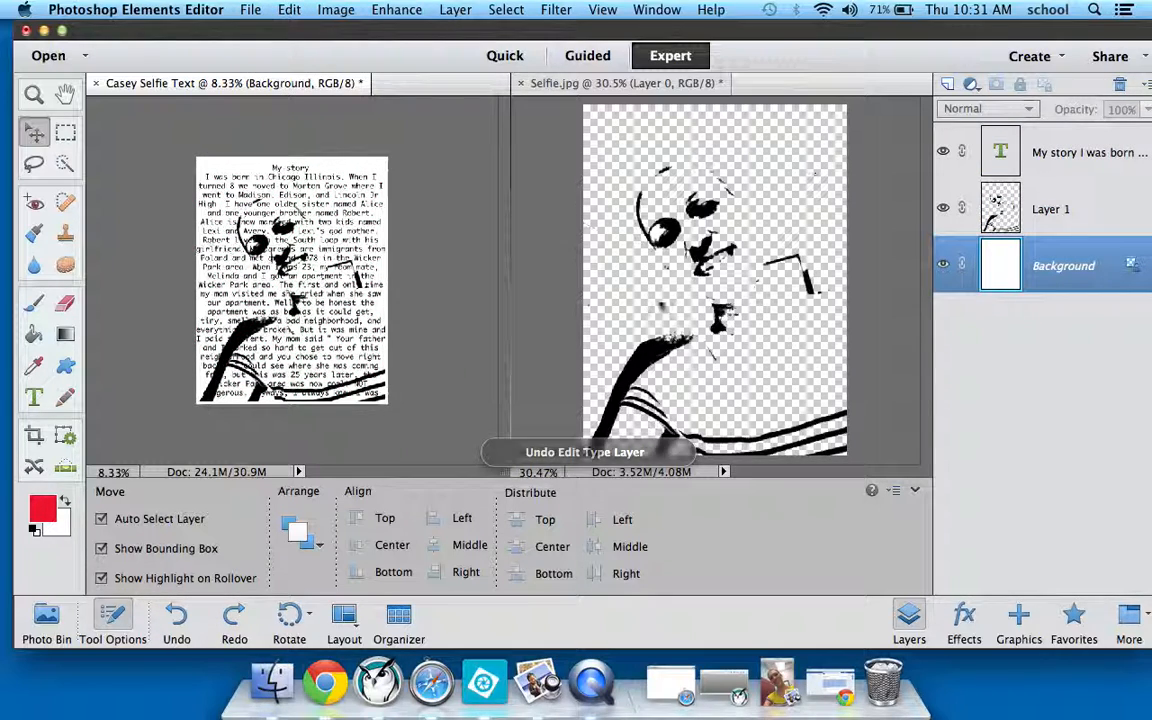
Step: Close Selfie.jpg and save the artwork with layers in Photoshop format as Casey Selfie Text.psd on the 2015 CASEY drive
{"action": "left_click", "coordinate": [521, 84]}
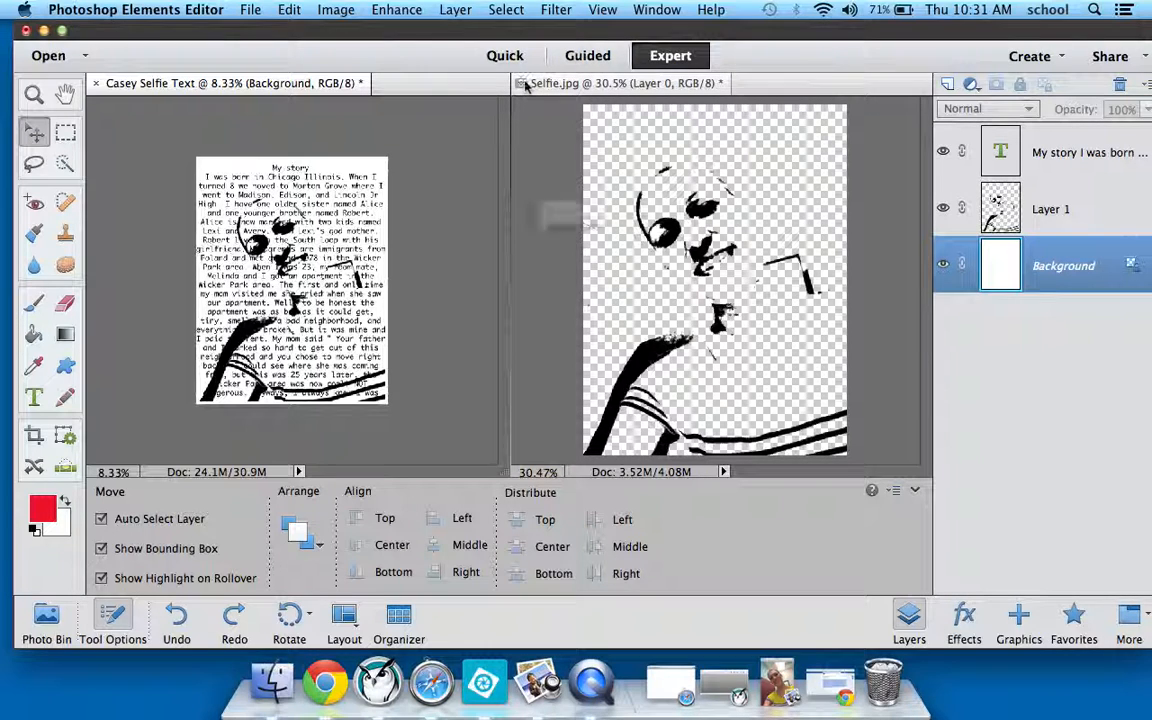
{"action": "left_click", "coordinate": [514, 253]}
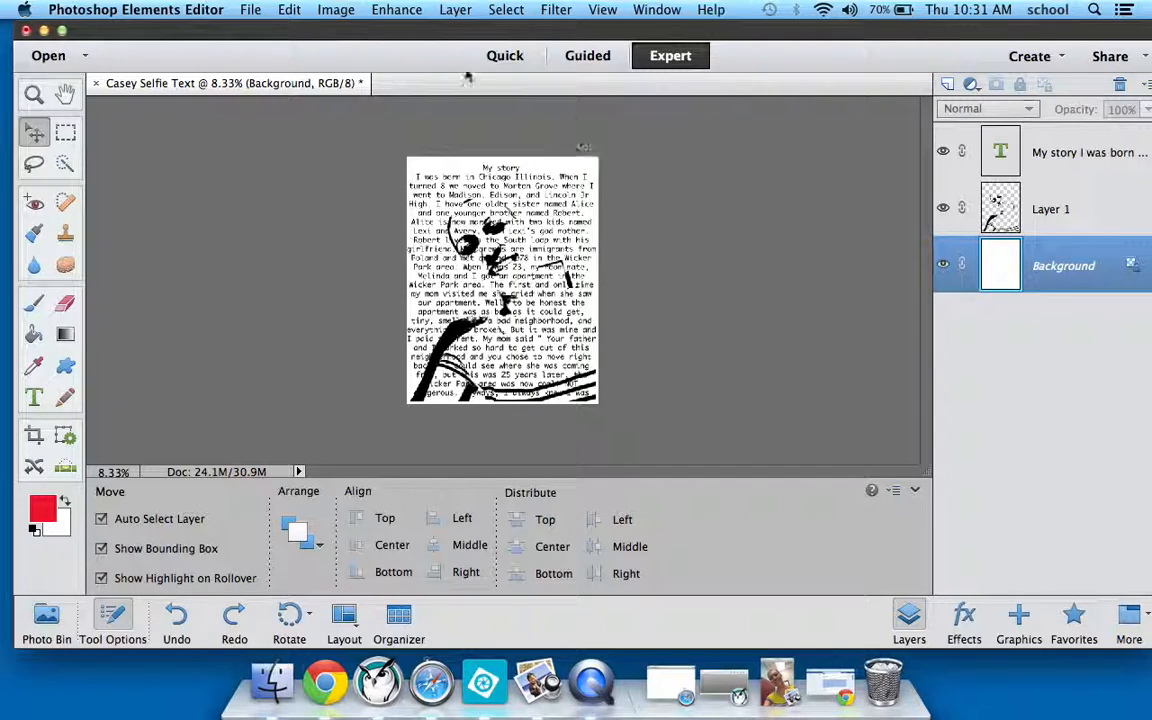
{"action": "left_click", "coordinate": [251, 10]}
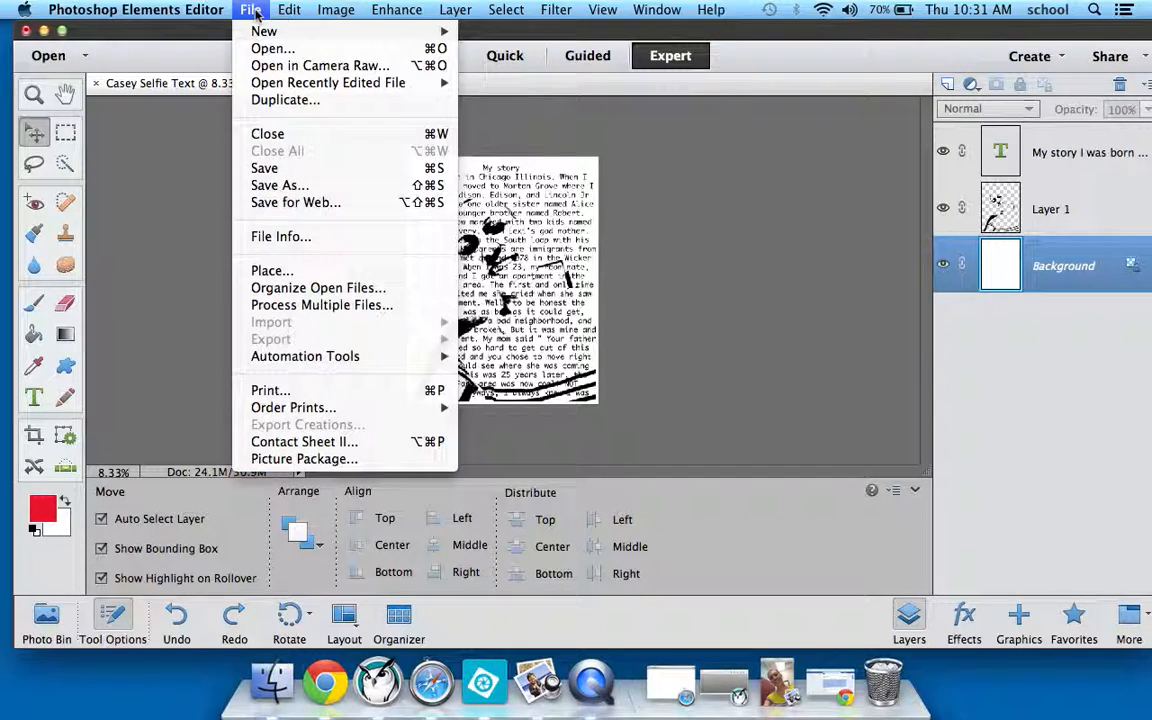
{"action": "left_click", "coordinate": [279, 185]}
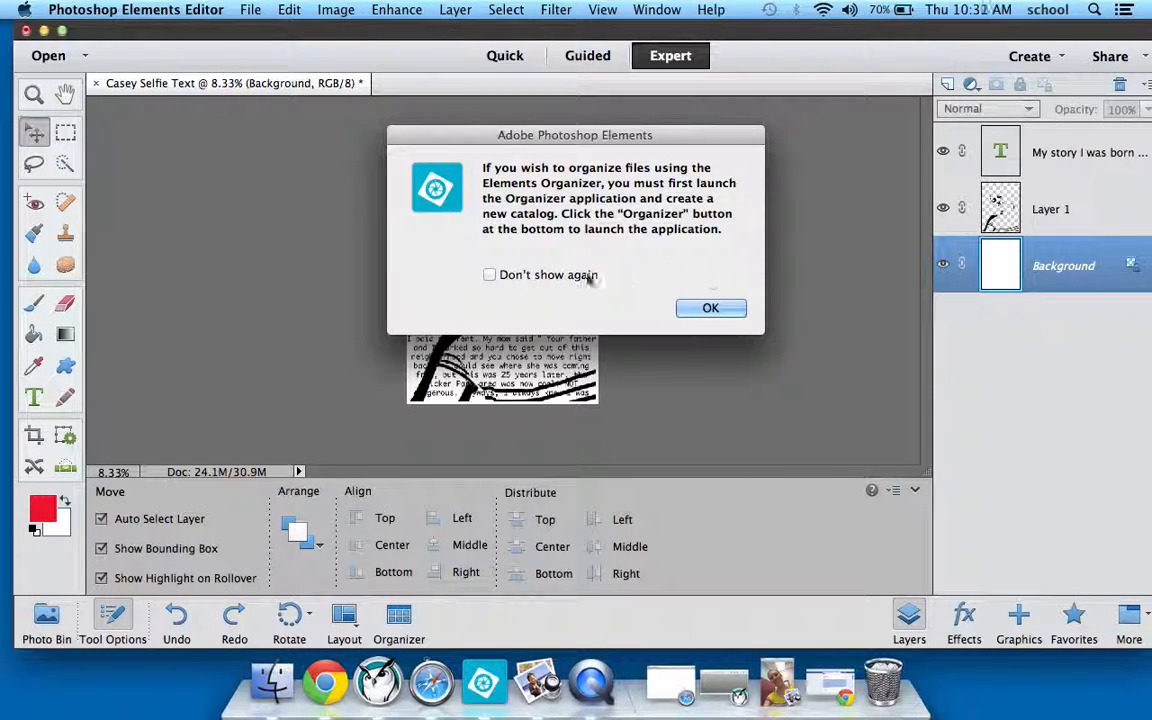
{"action": "left_click", "coordinate": [489, 274]}
{"action": "left_click", "coordinate": [736, 309]}
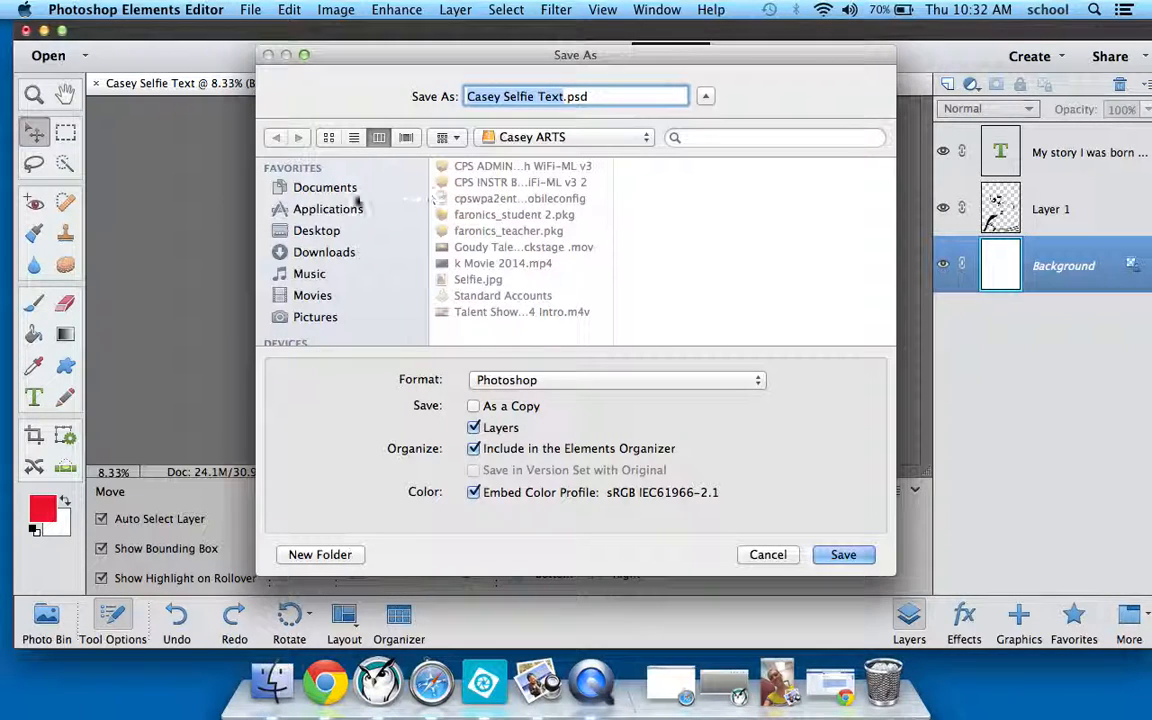
{"action": "scroll", "coordinate": [305, 315], "scroll_direction": "down", "scroll_amount": 3}
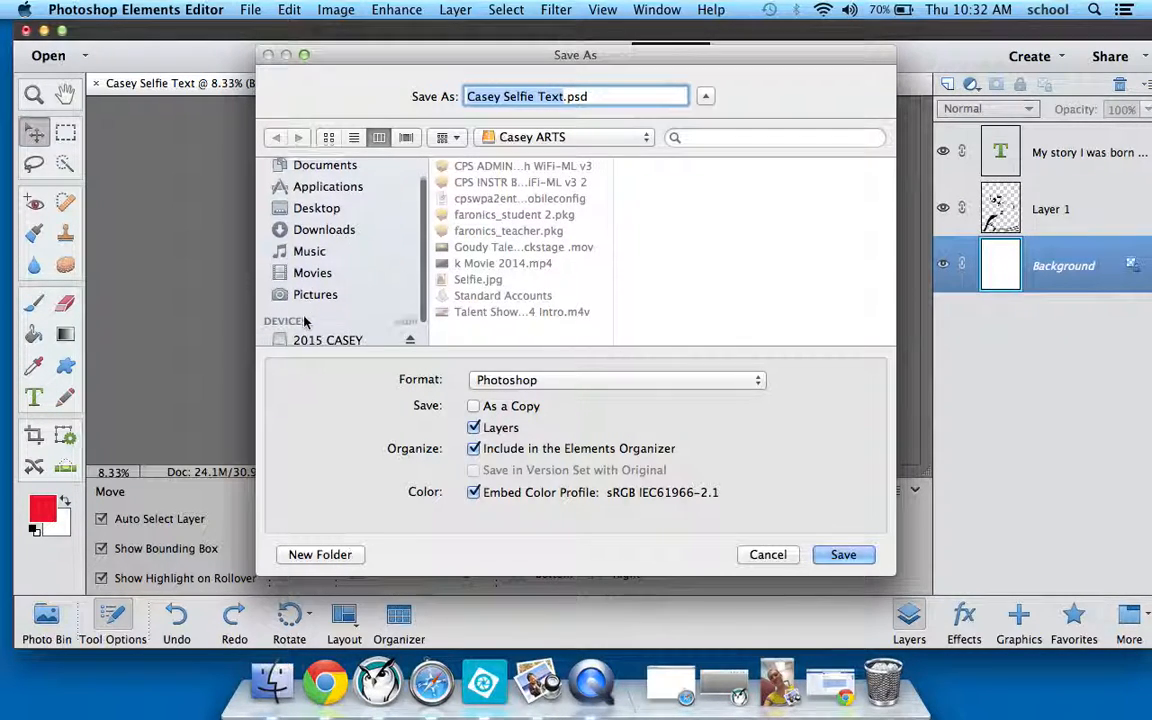
{"action": "left_click", "coordinate": [306, 318]}
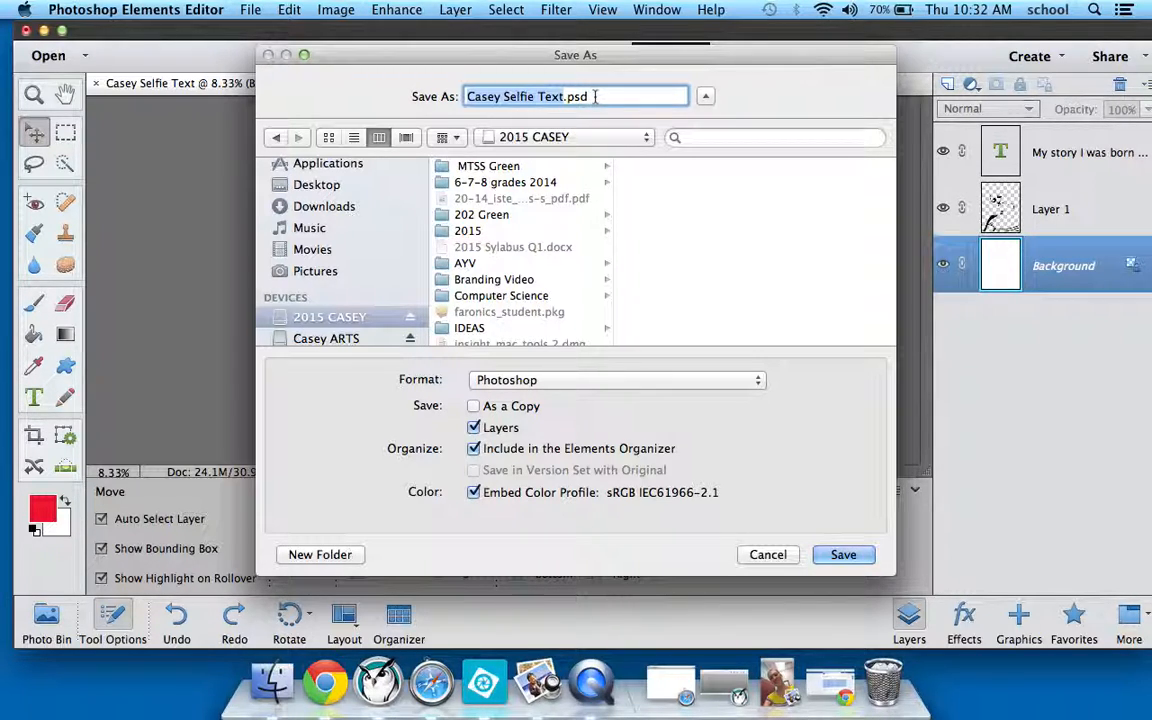
{"action": "left_click", "coordinate": [843, 555]}
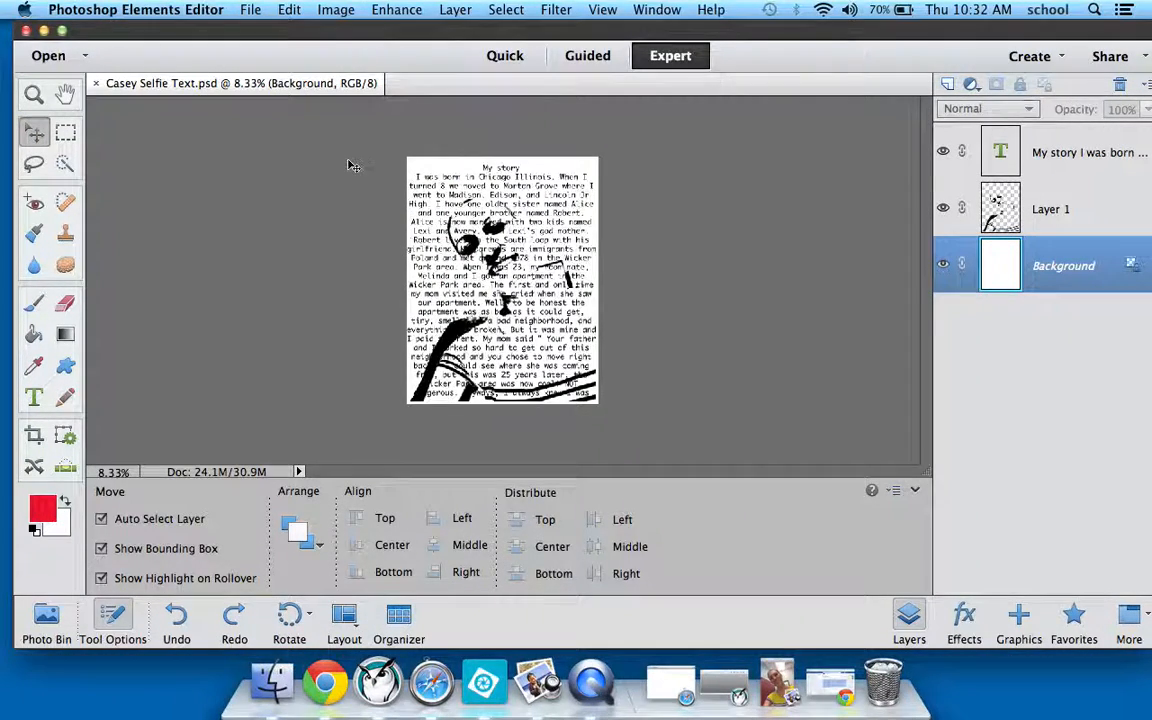
Step: Save a JPEG copy, Casey Selfie Text.jpg, on the same drive at Maximum quality 12 with Baseline ("Standard"), and close the document and editor window
{"action": "left_click", "coordinate": [251, 10]}
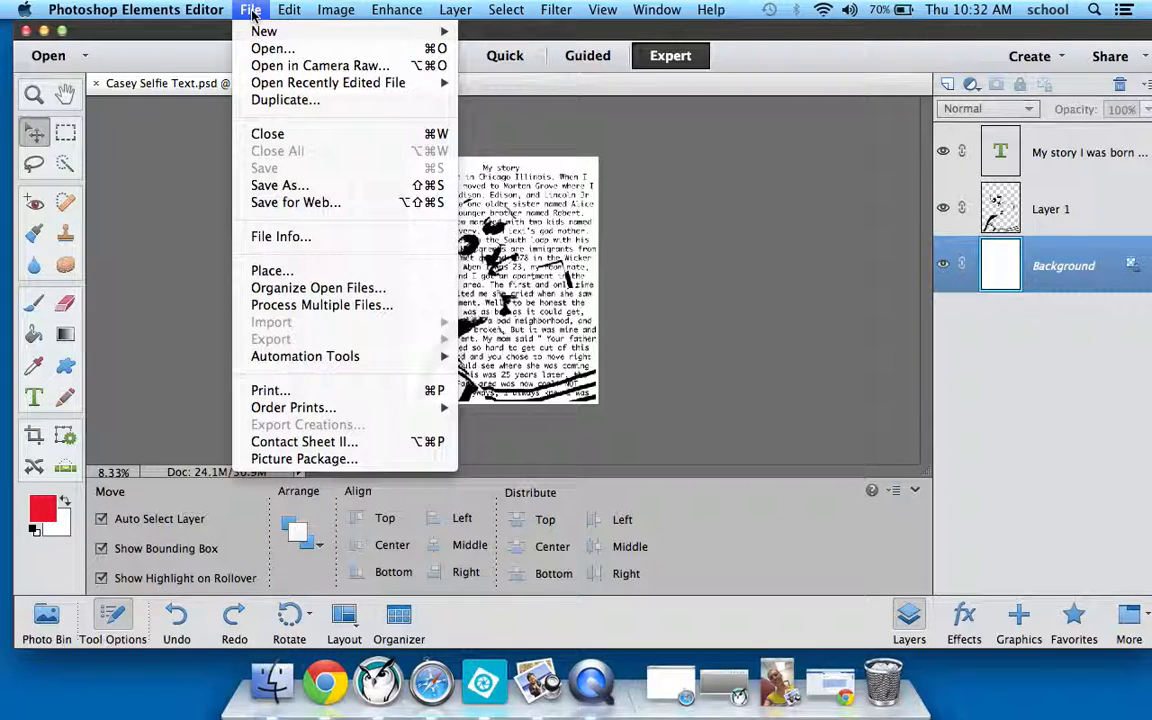
{"action": "left_click", "coordinate": [267, 185]}
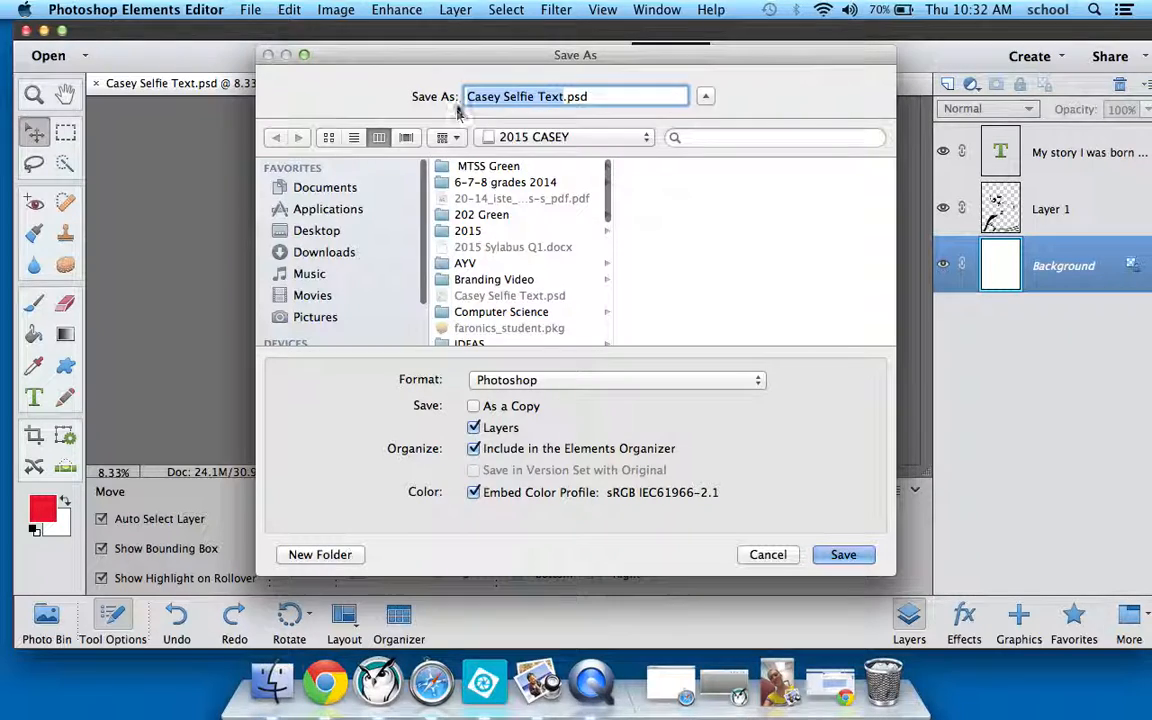
{"action": "left_click", "coordinate": [540, 380]}
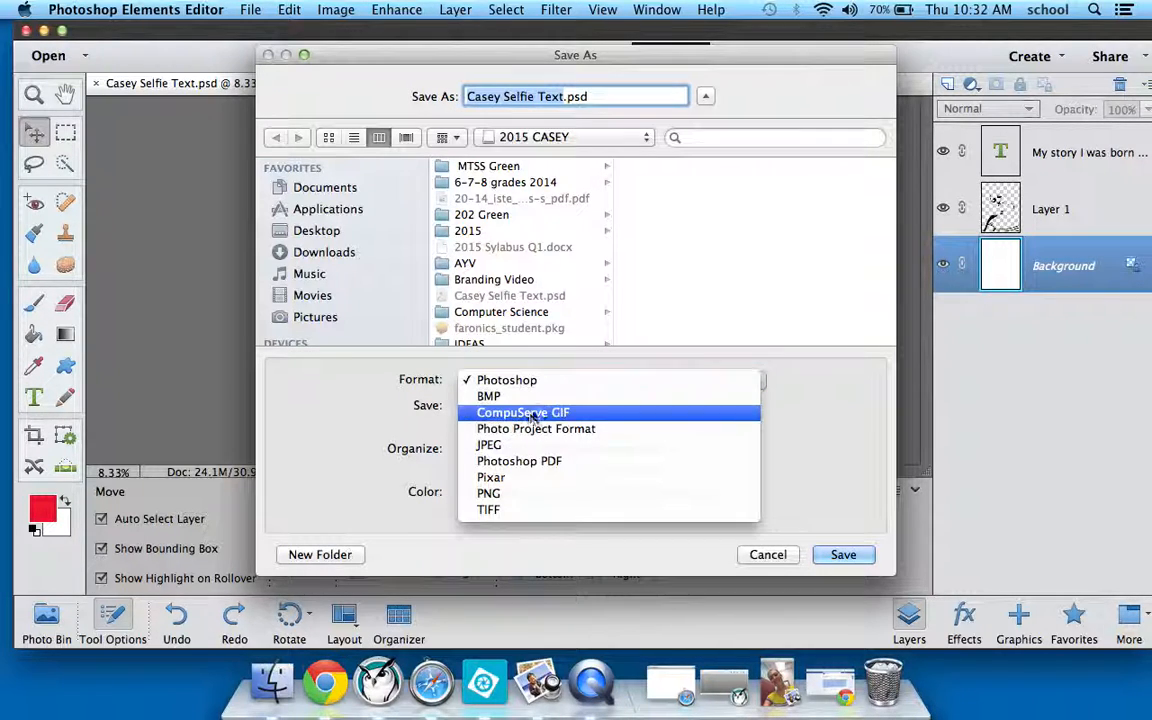
{"action": "left_click", "coordinate": [523, 445]}
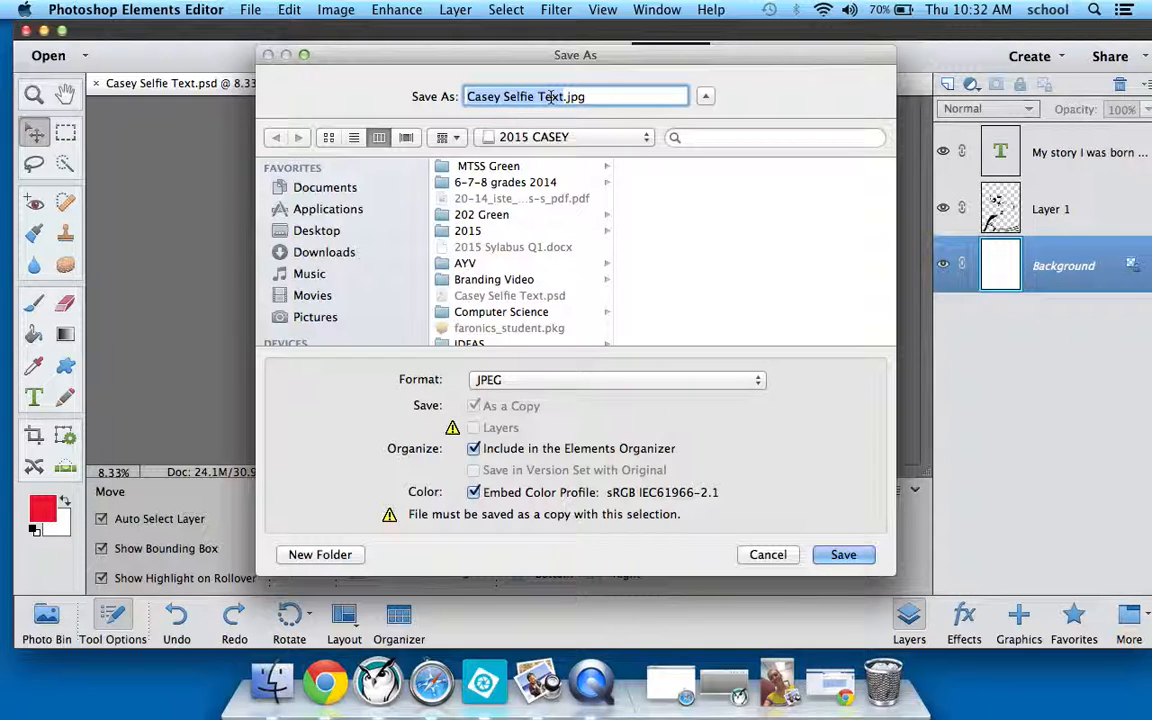
{"action": "left_click", "coordinate": [843, 554]}
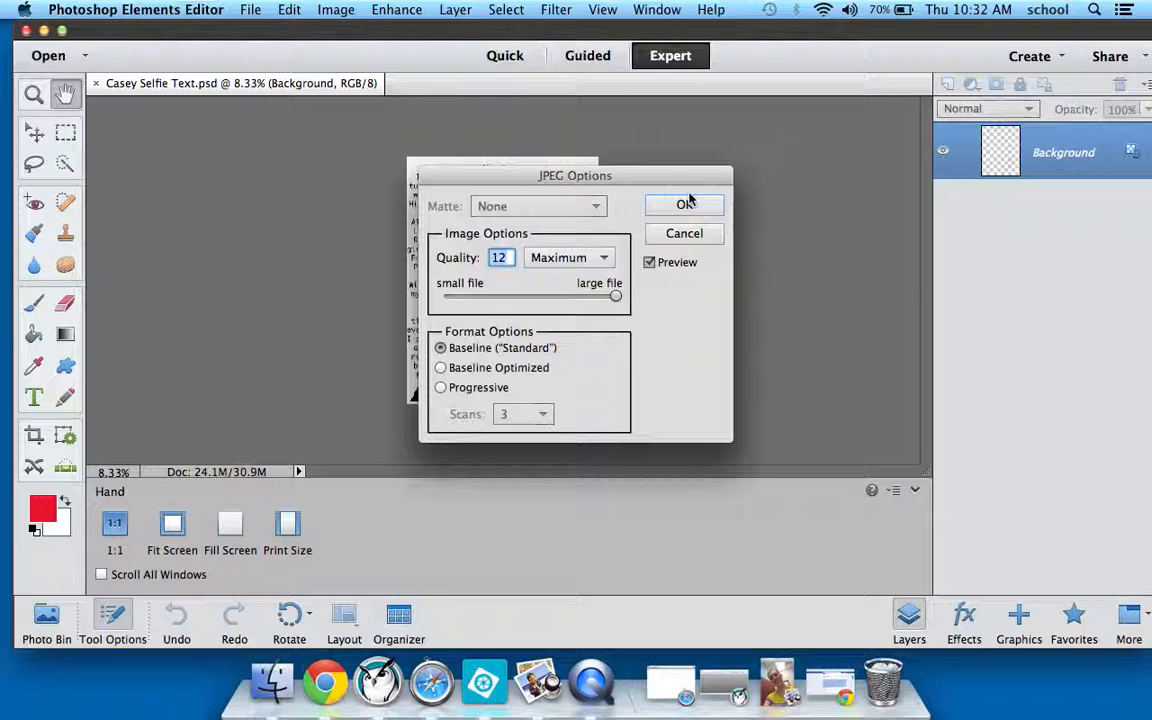
{"action": "left_click", "coordinate": [685, 205]}
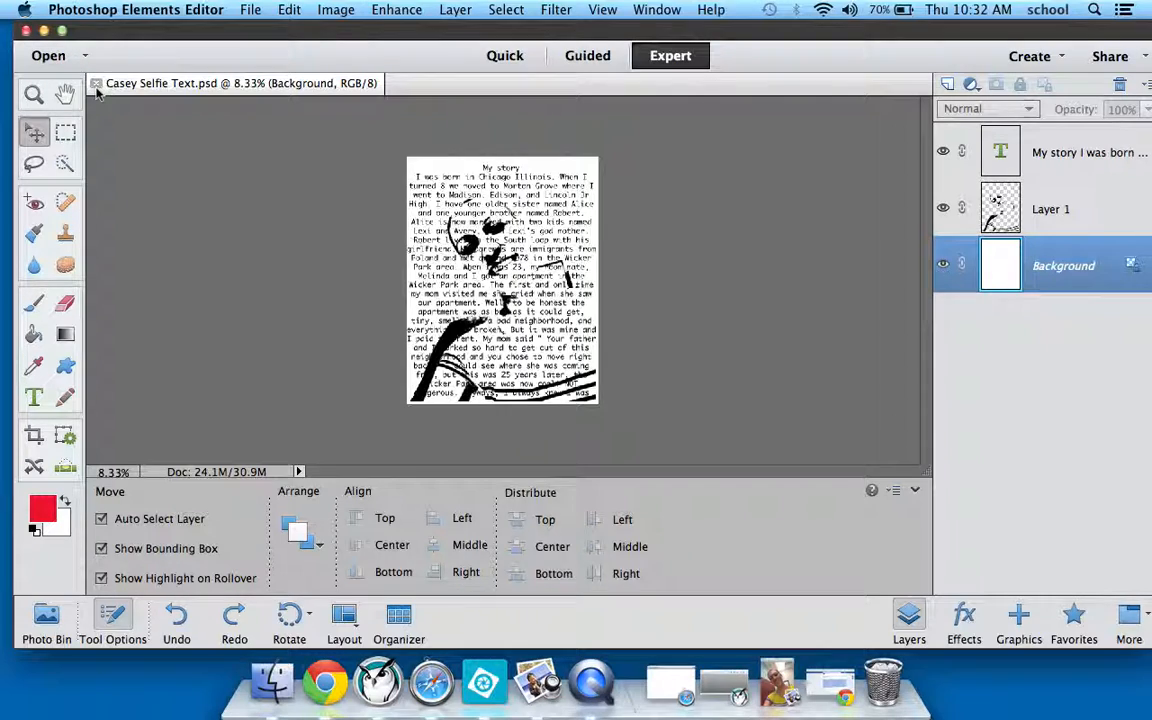
{"action": "left_click", "coordinate": [96, 86]}
{"action": "left_click", "coordinate": [28, 31]}
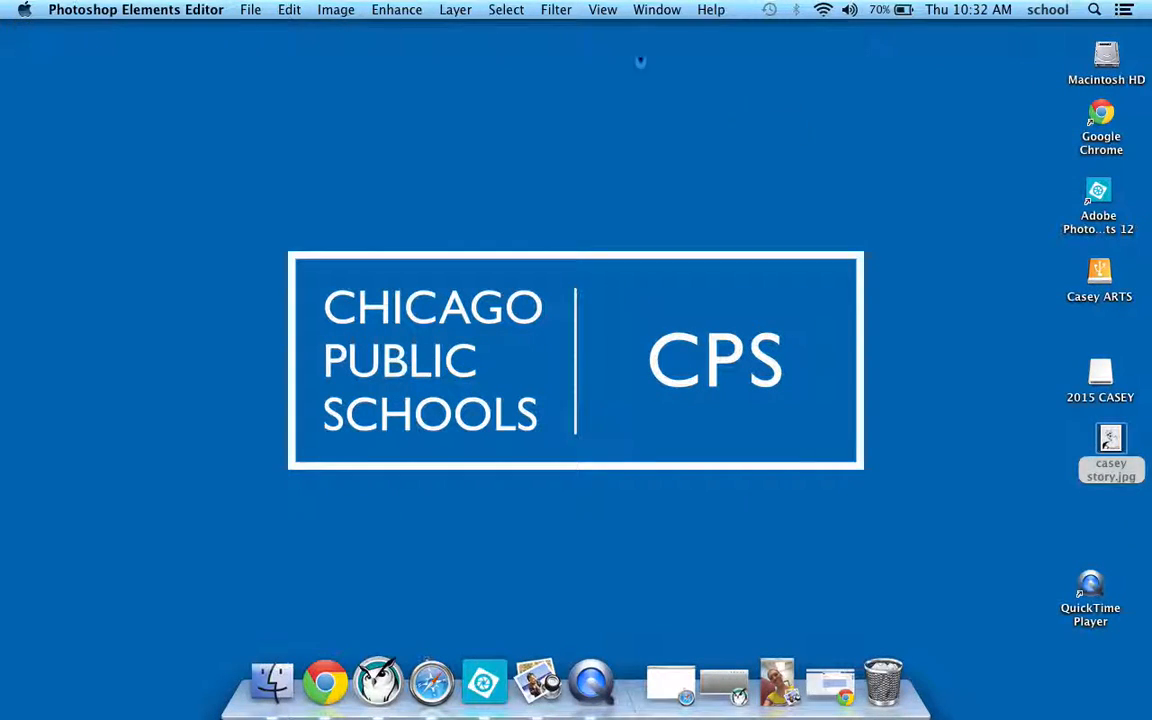
Step: Open the 2015 CASEY drive in Finder and view Casey Selfie Text.jpg in Preview
{"action": "double_click", "coordinate": [1102, 377]}
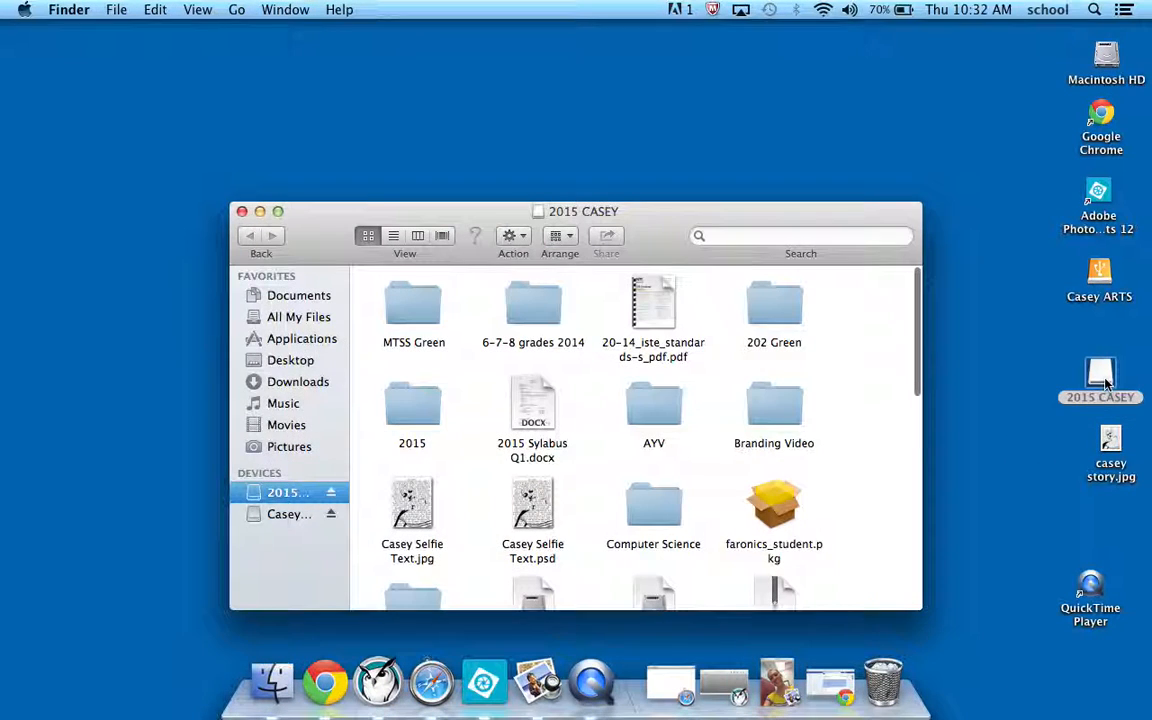
{"action": "scroll", "coordinate": [790, 455], "scroll_direction": "down", "scroll_amount": 3}
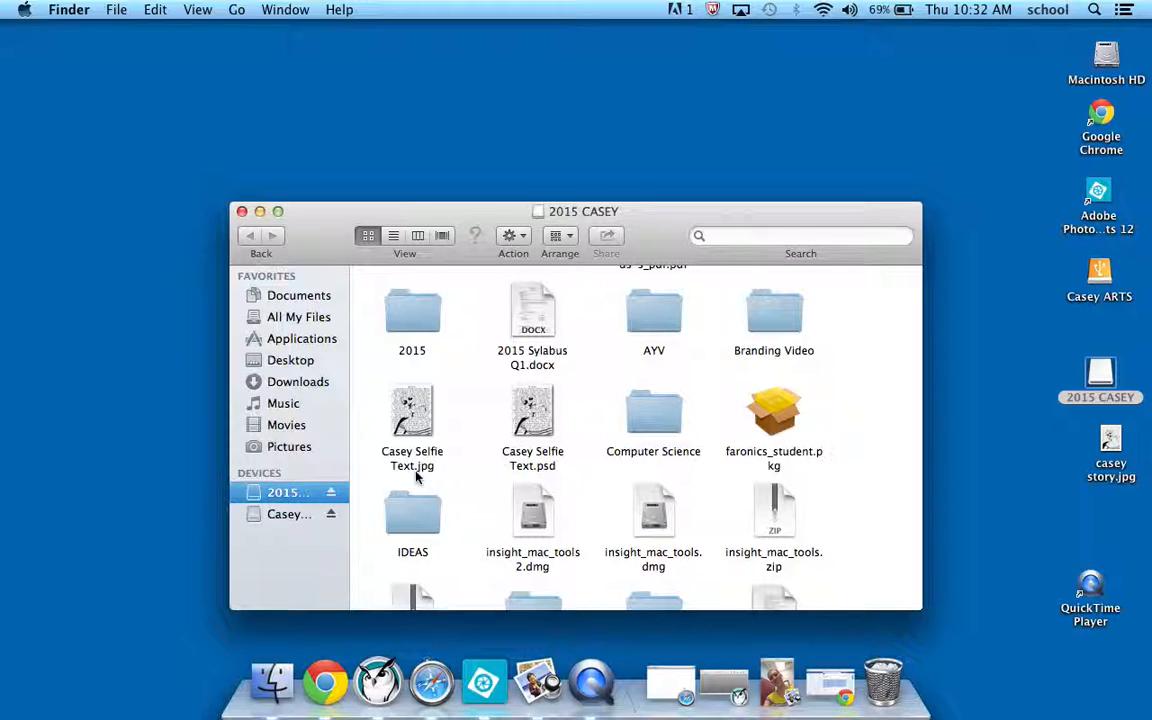
{"action": "double_click", "coordinate": [413, 415]}
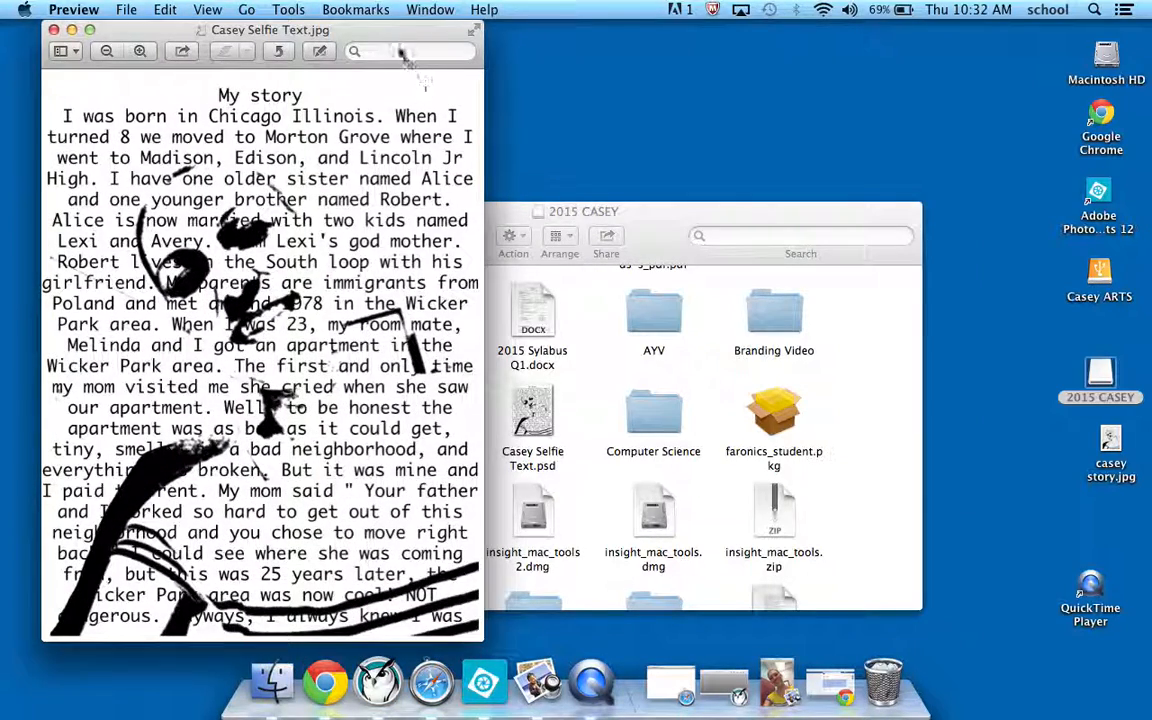
{"action": "left_click_drag", "start_coordinate": [394, 31], "coordinate": [657, 41]}
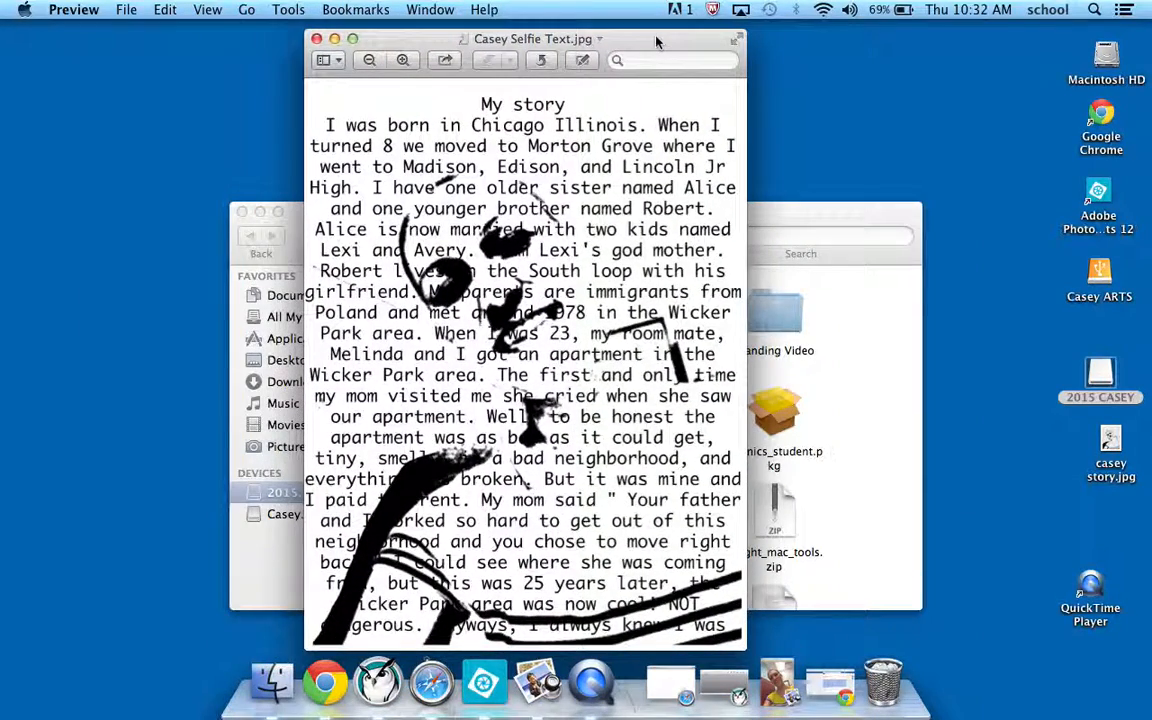